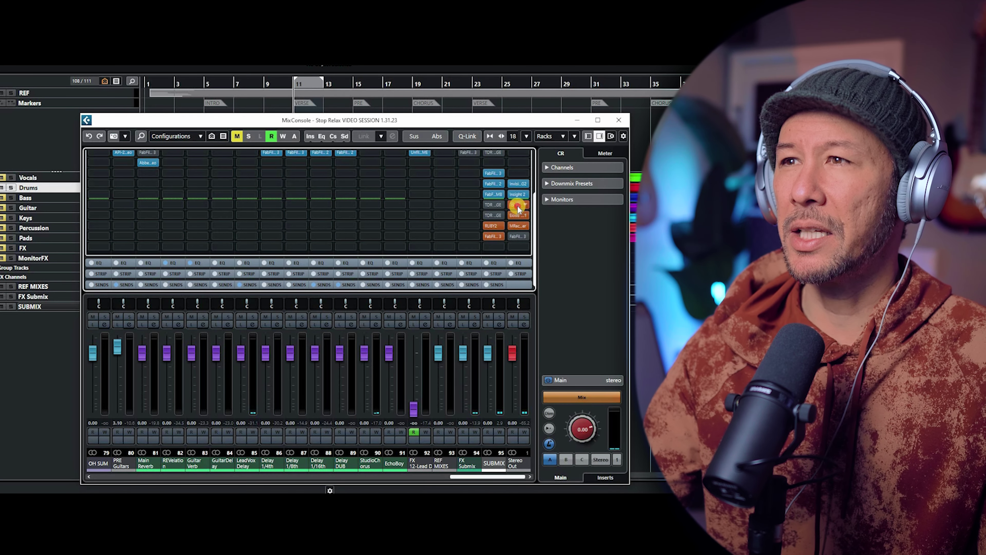
# - Open Pro-Q 3 on the Stereo Out and add a Low Cut band around 220 Hz
pyautogui.click(518, 205)
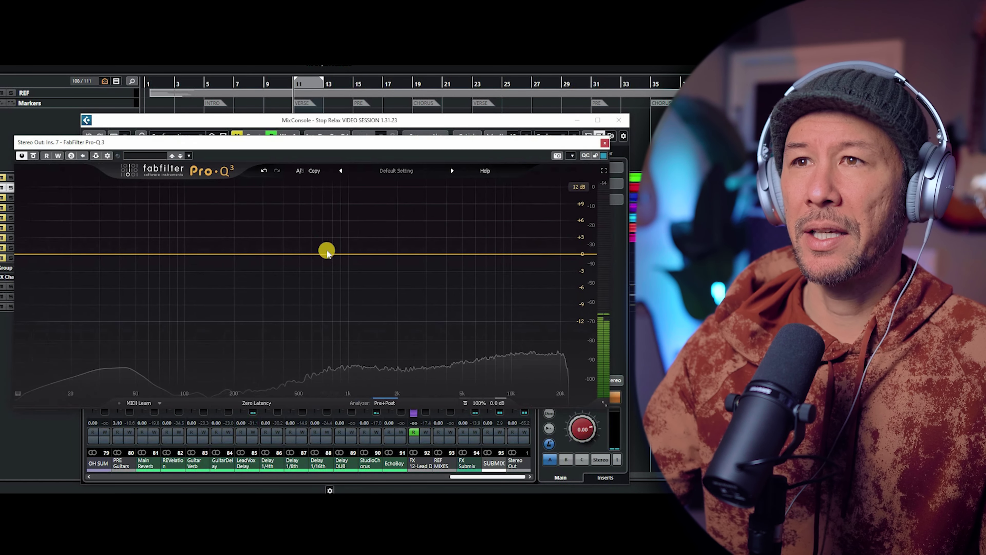
pyautogui.click(329, 258)
pyautogui.rightClick(328, 258)
pyautogui.moveTo(338, 299)
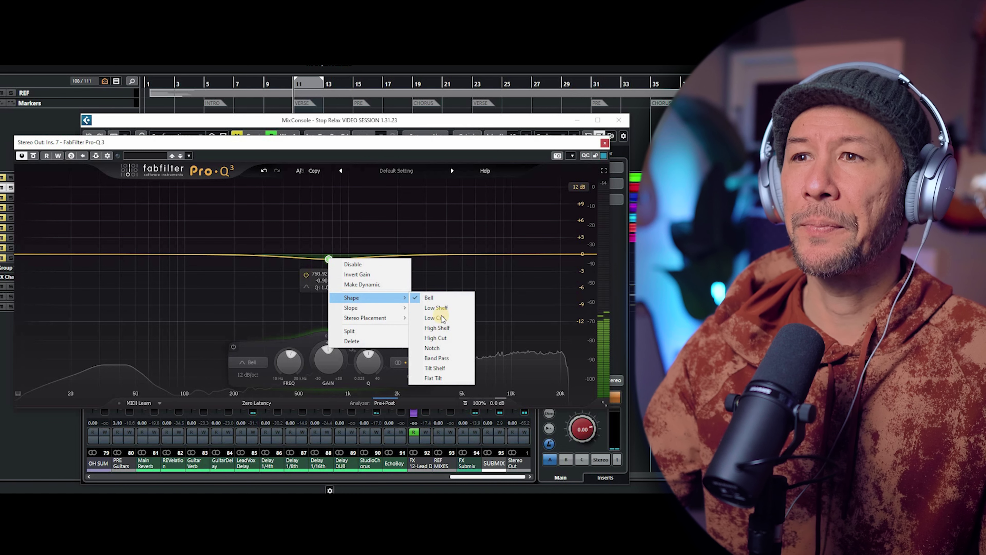
pyautogui.click(443, 318)
pyautogui.scroll(5, 330, 258)
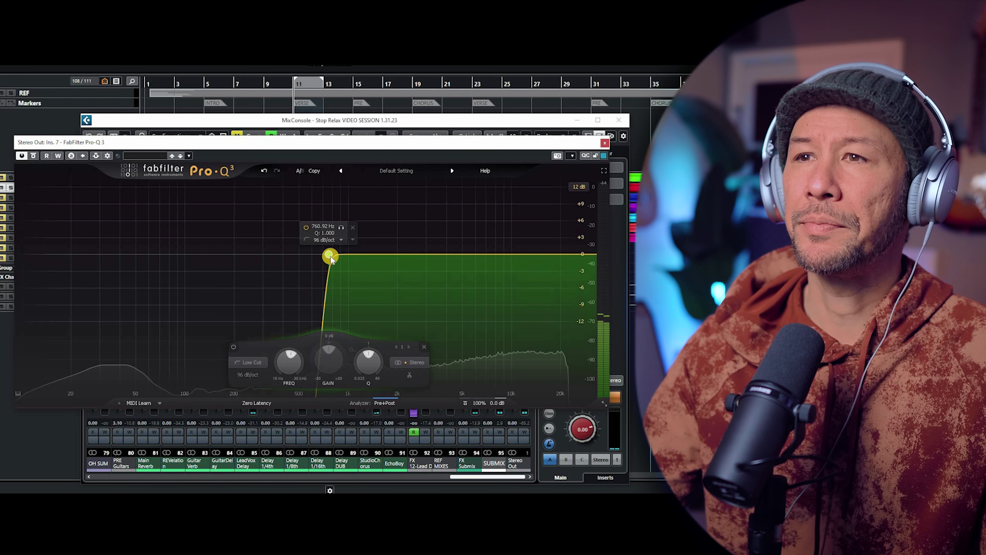
pyautogui.moveTo(330, 258); pyautogui.dragTo(240, 254)
# - Add a second band as a High Cut at about 722 Hz
pyautogui.click(301, 257)
pyautogui.rightClick(302, 257)
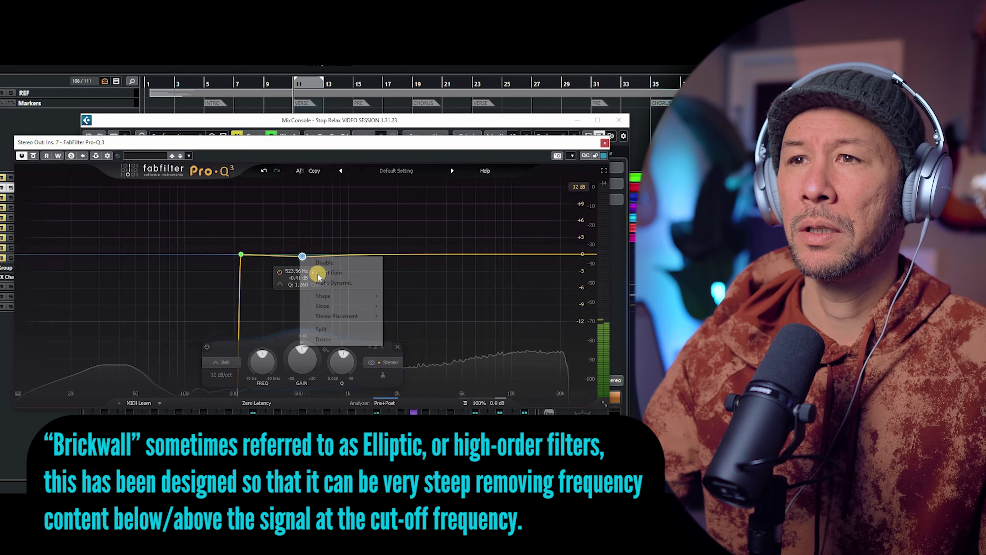
pyautogui.moveTo(338, 297)
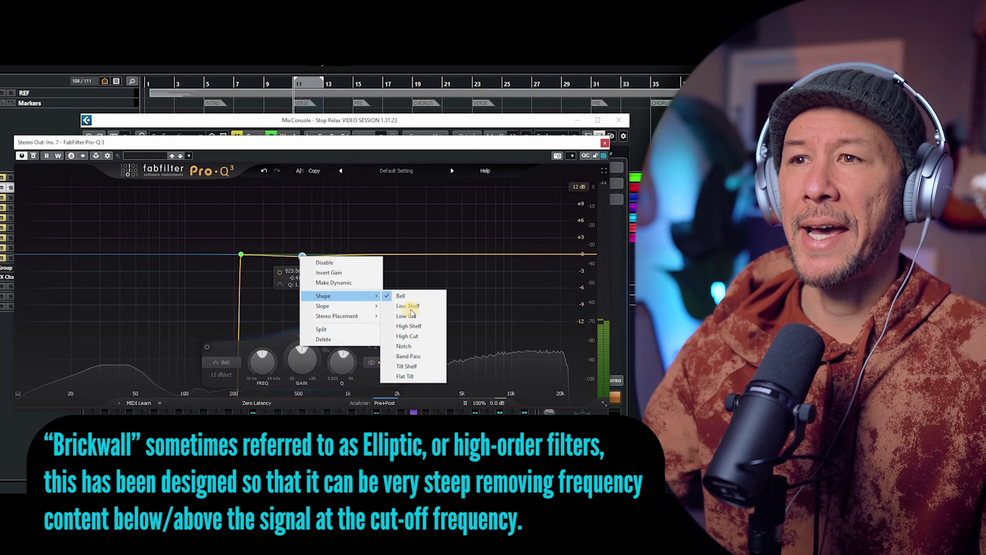
pyautogui.click(407, 336)
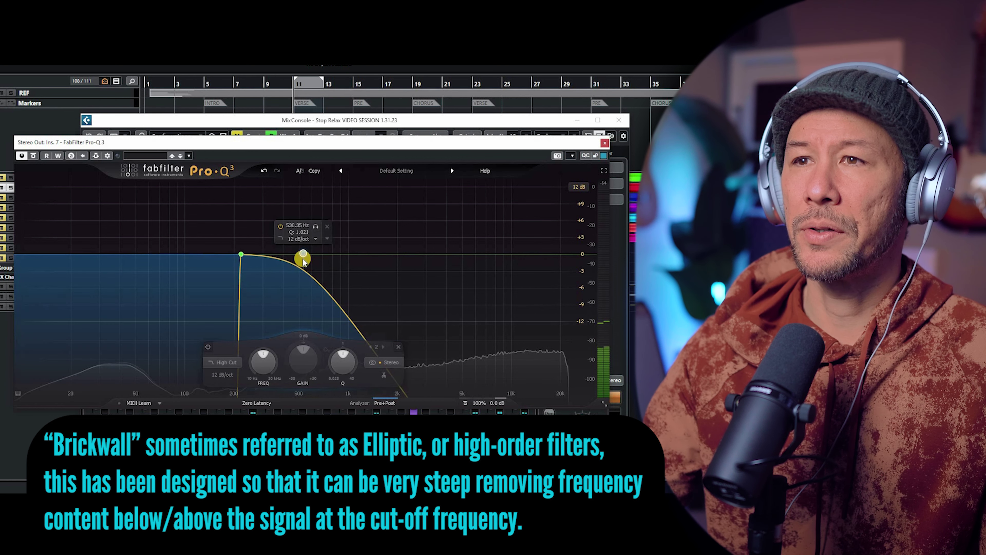
pyautogui.scroll(8, 302, 258)
pyautogui.moveTo(302, 258); pyautogui.dragTo(326, 264)
# - Pull the low cut down to 20 Hz and settle the high cut near 751 Hz
pyautogui.moveTo(250, 259); pyautogui.dragTo(260, 256)
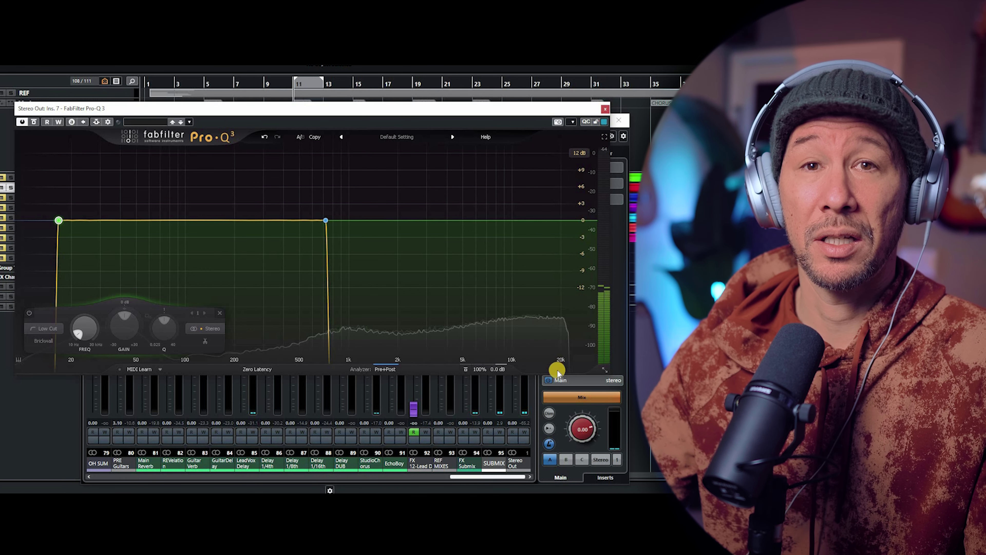
pyautogui.moveTo(326, 220)
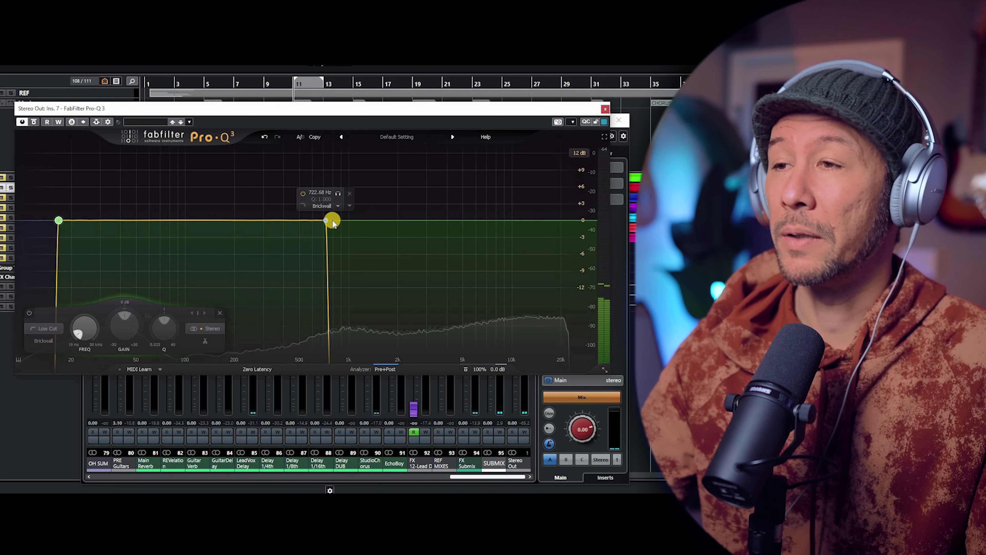
pyautogui.moveTo(326, 221); pyautogui.dragTo(336, 222)
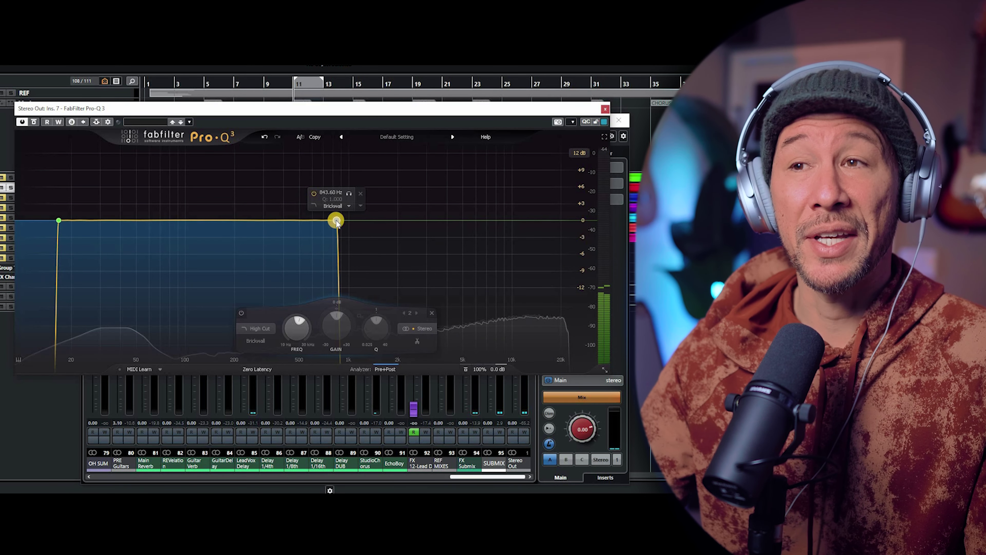
pyautogui.moveTo(336, 221); pyautogui.dragTo(329, 221)
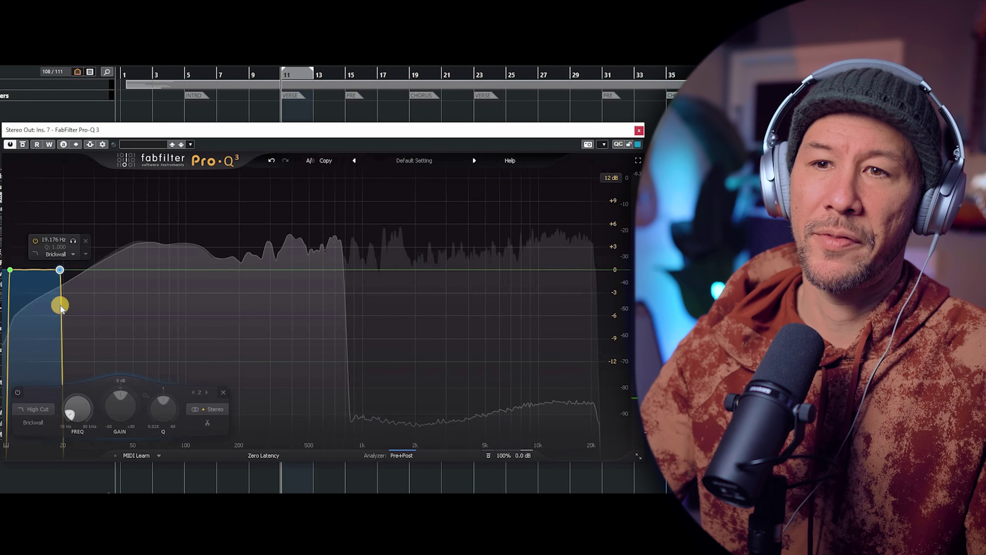
# - Start playback and move both brickwall edges up from about 21 Hz to a high cut near 68 Hz
pyautogui.press('space')
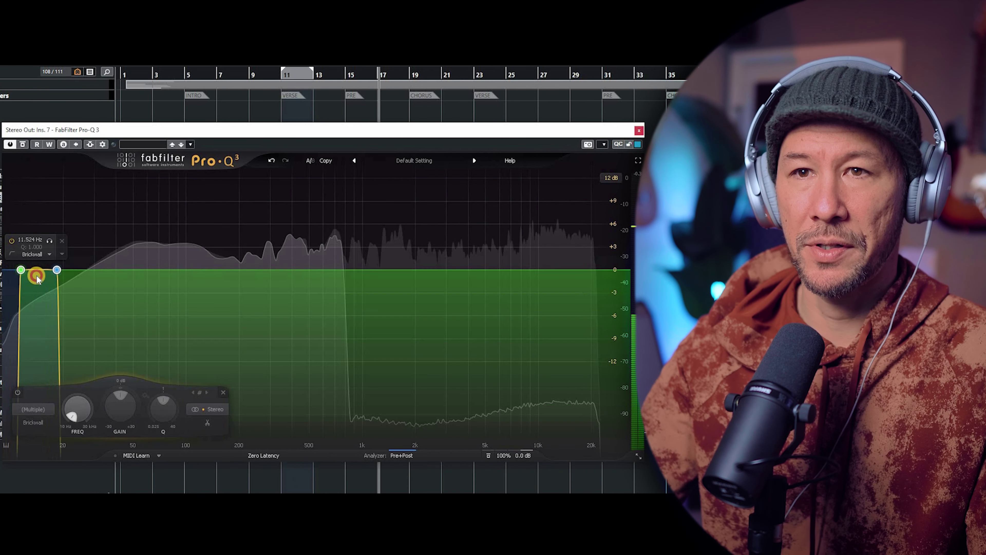
pyautogui.moveTo(37, 279); pyautogui.dragTo(87, 395)
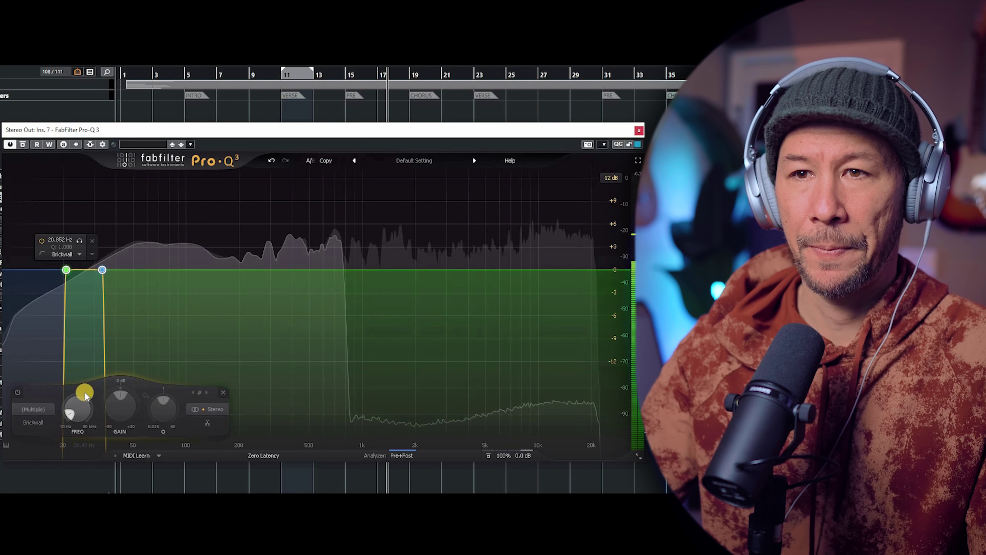
pyautogui.click(102, 270)
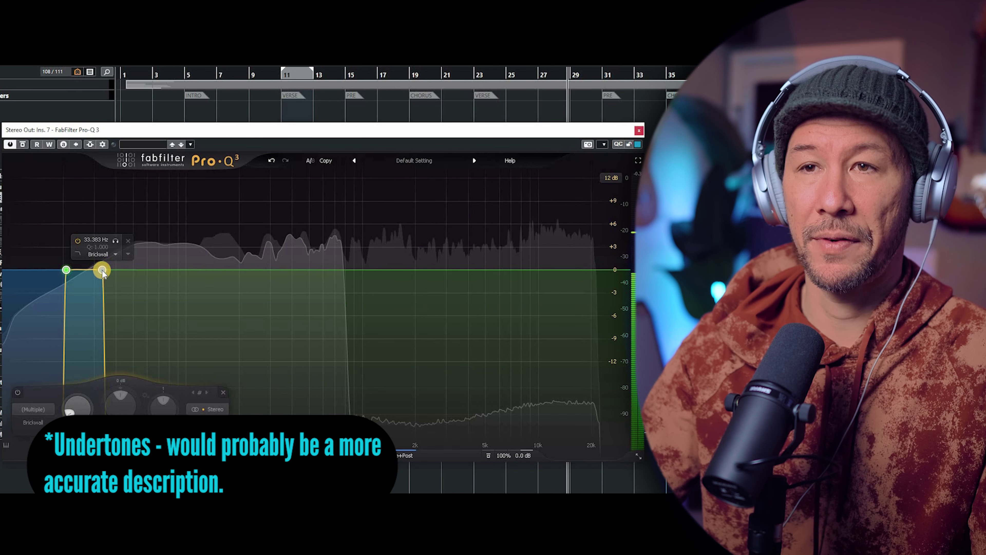
pyautogui.moveTo(105, 272); pyautogui.dragTo(158, 273)
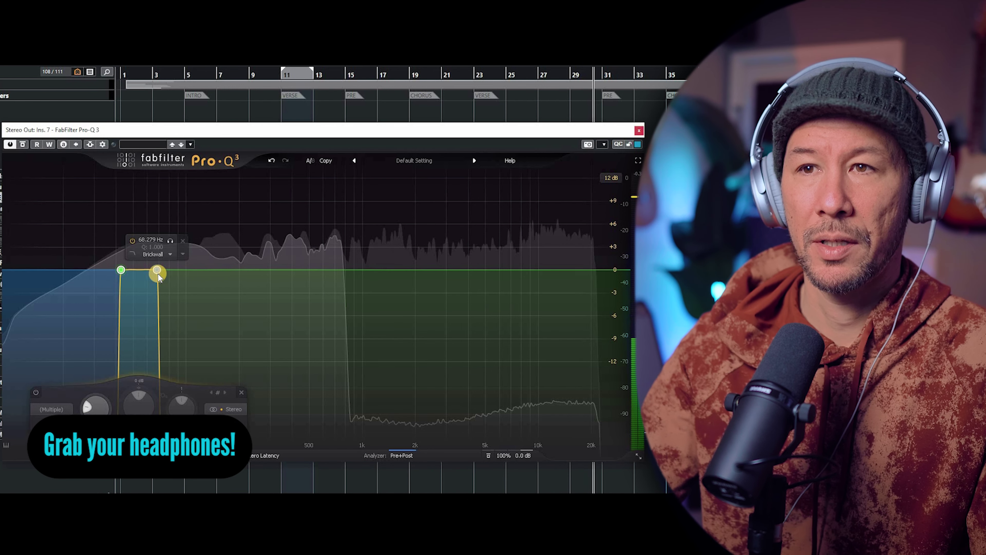
pyautogui.click(150, 249)
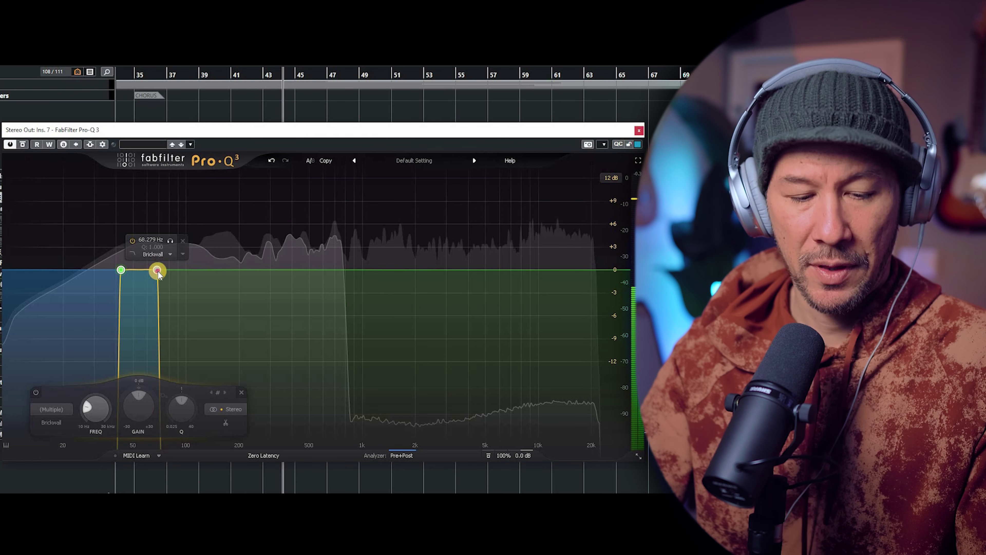
# - Nudge the band to 71 Hz, restart at bar 11, then sweep it through 128–163 Hz, ending near 142 Hz
pyautogui.moveTo(158, 273); pyautogui.dragTo(198, 276)
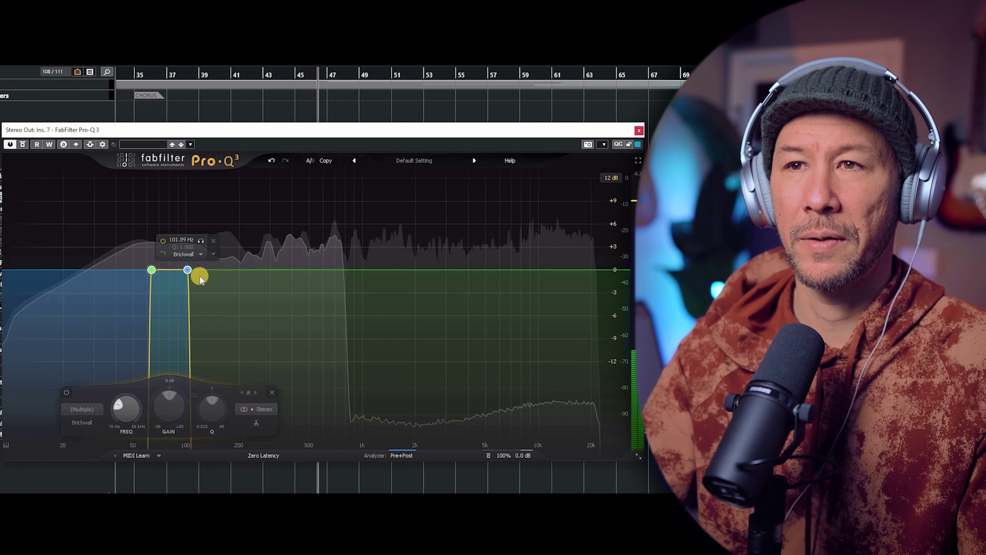
pyautogui.press('KP_1')
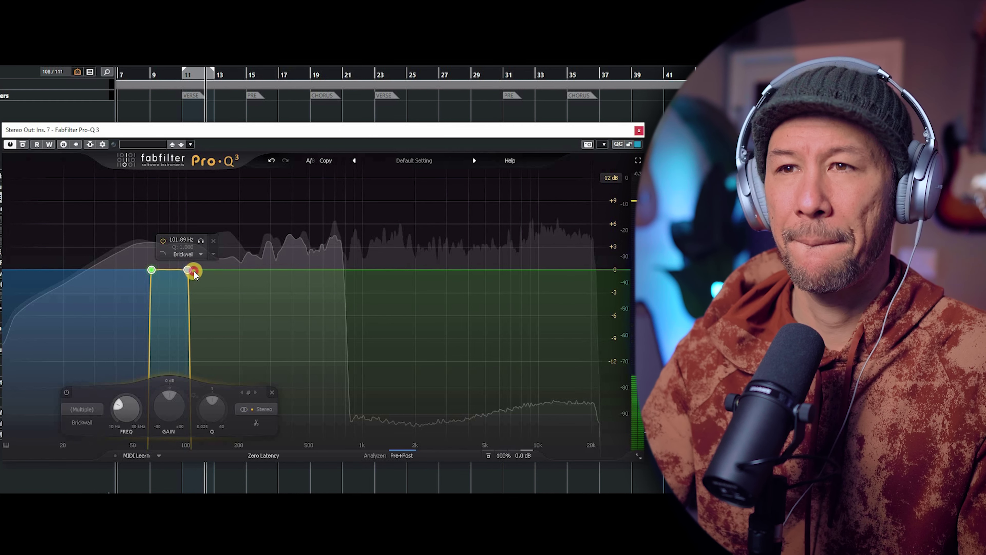
pyautogui.moveTo(194, 273); pyautogui.dragTo(232, 281)
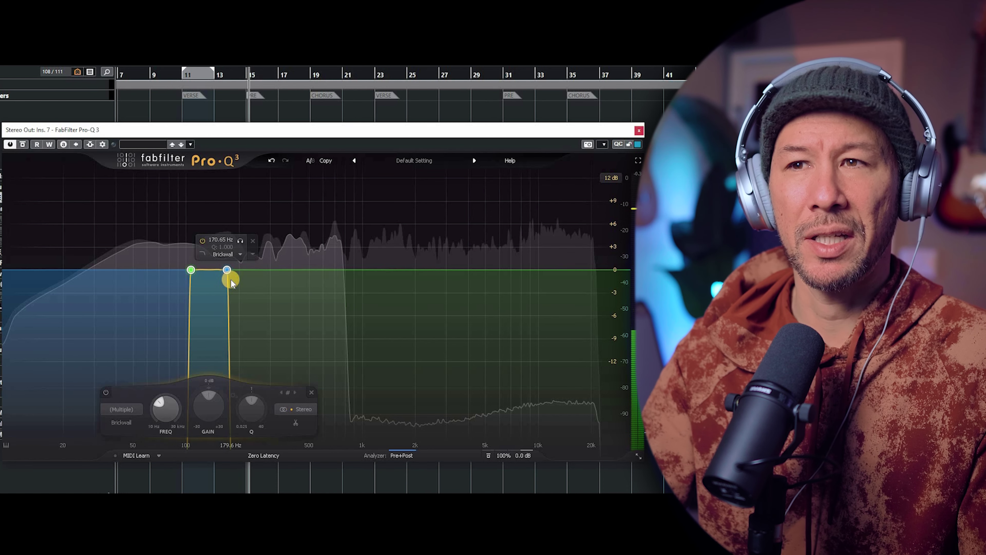
pyautogui.moveTo(231, 282); pyautogui.dragTo(222, 273)
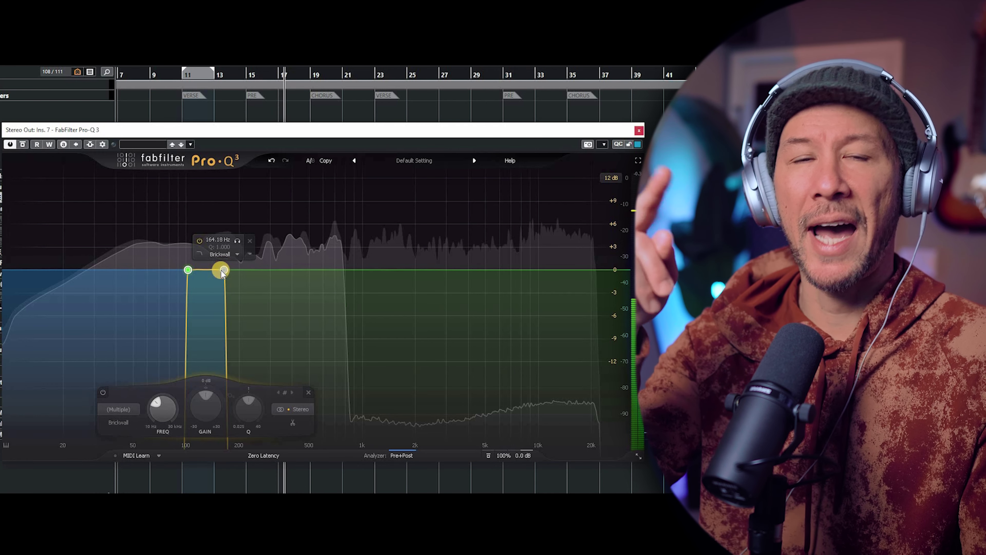
pyautogui.moveTo(222, 273); pyautogui.dragTo(214, 272)
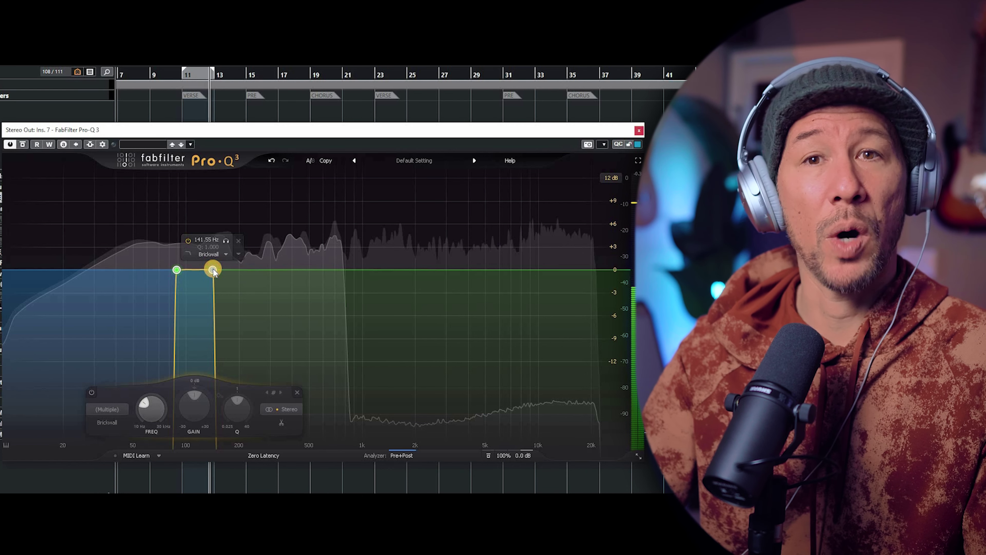
pyautogui.click(213, 271)
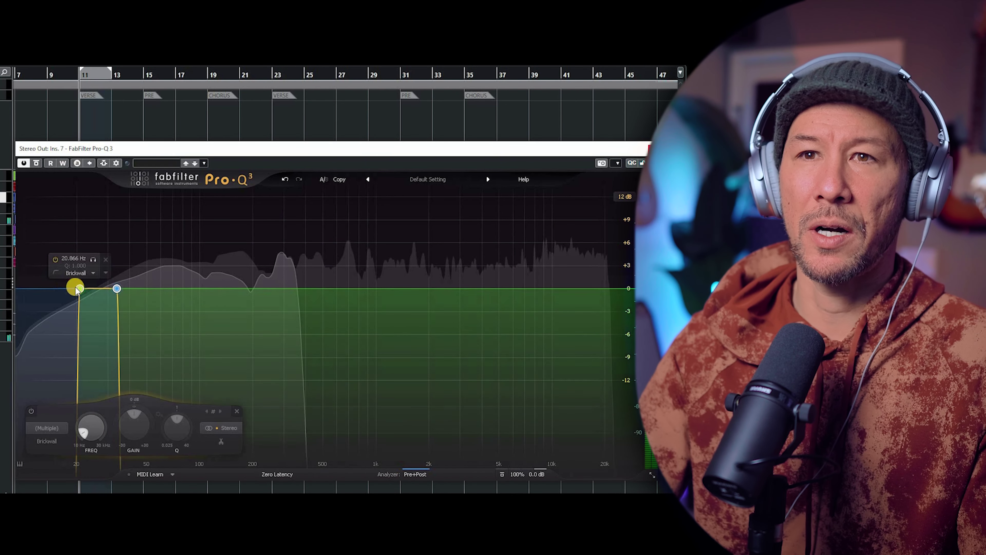
# - Select both band edges, shift them higher, and raise the upper edge to about 98 Hz
pyautogui.click(80, 288)
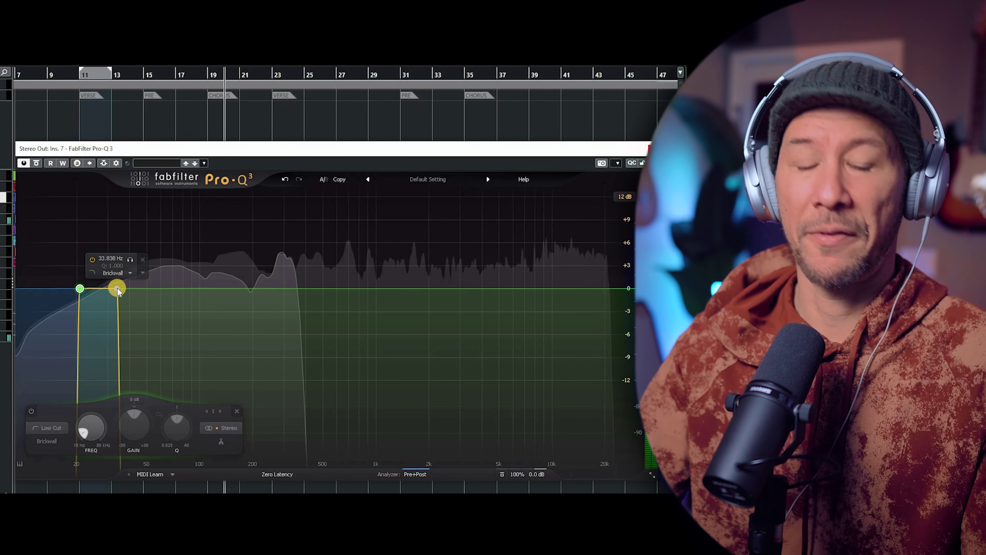
pyautogui.keyDown('shift'); pyautogui.click(79, 288); pyautogui.keyUp('shift')
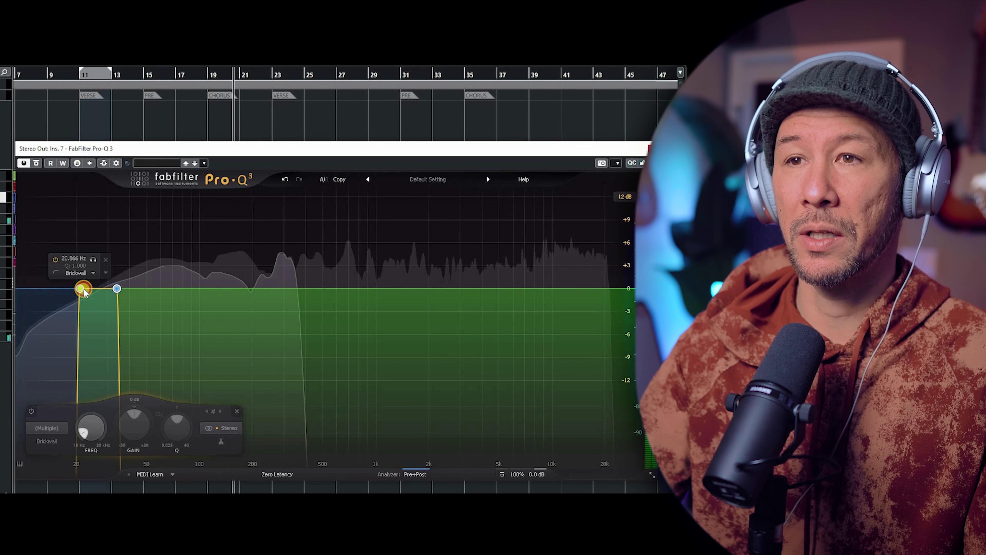
pyautogui.moveTo(81, 289); pyautogui.dragTo(172, 276)
pyautogui.click(189, 289)
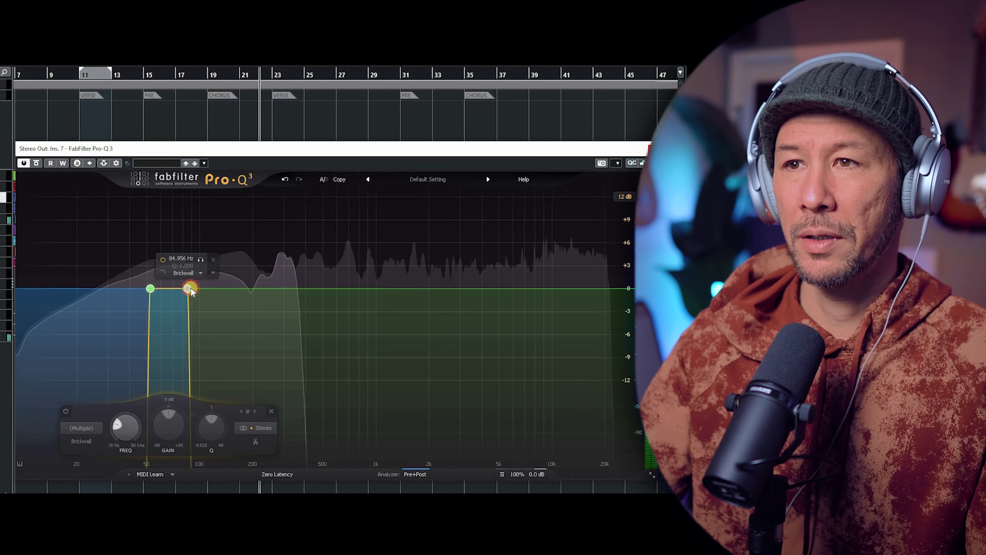
pyautogui.moveTo(187, 291); pyautogui.dragTo(199, 291)
# - Move the whole brickwall band to about 105 Hz, then sweep it up to roughly 215 Hz
pyautogui.keyDown('shift'); pyautogui.click(151, 288); pyautogui.keyUp('shift')
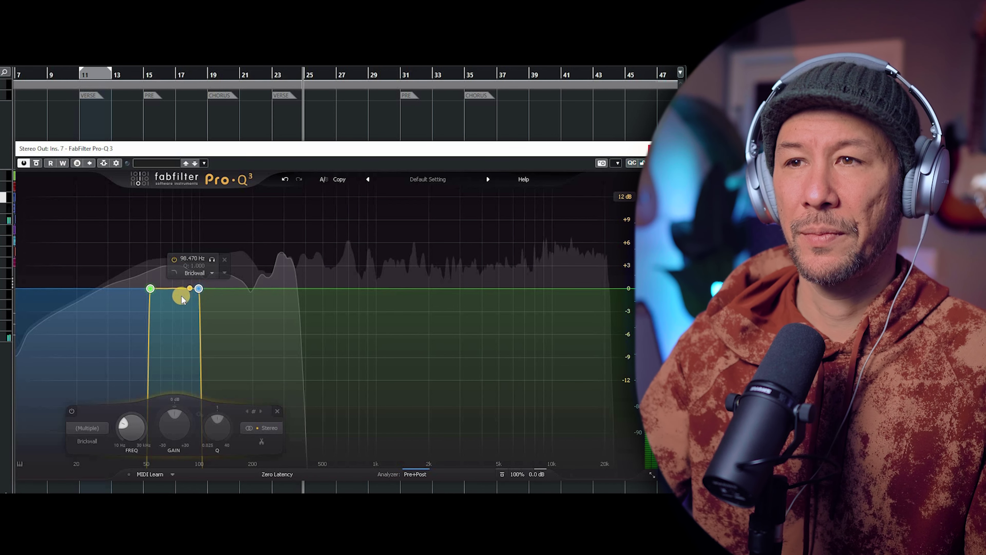
pyautogui.moveTo(151, 292); pyautogui.dragTo(202, 290)
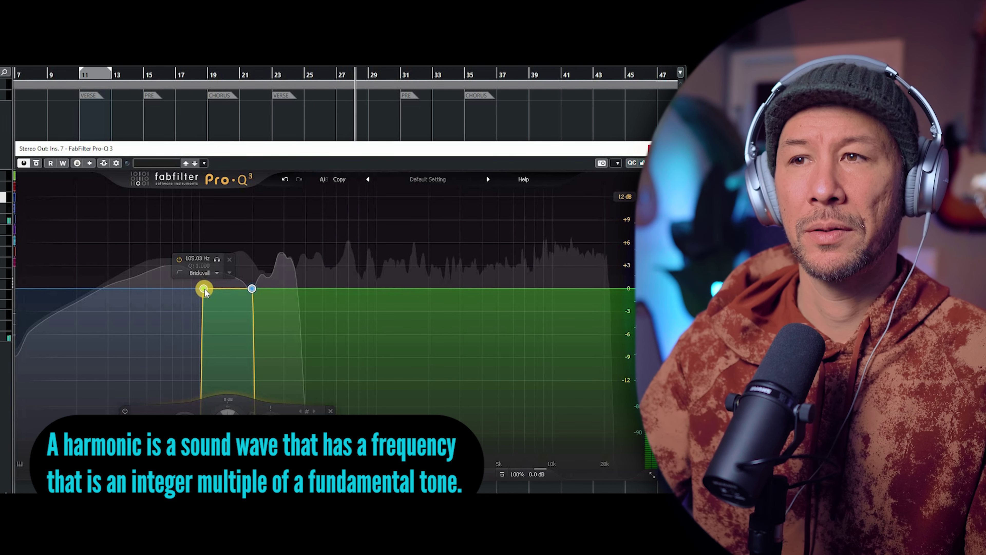
pyautogui.moveTo(205, 291); pyautogui.dragTo(311, 289)
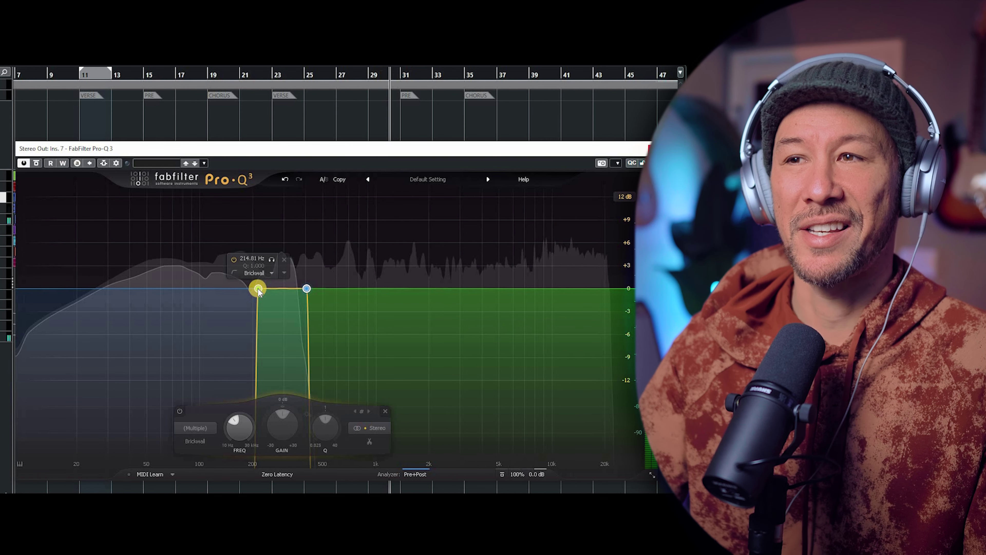
pyautogui.click(258, 290)
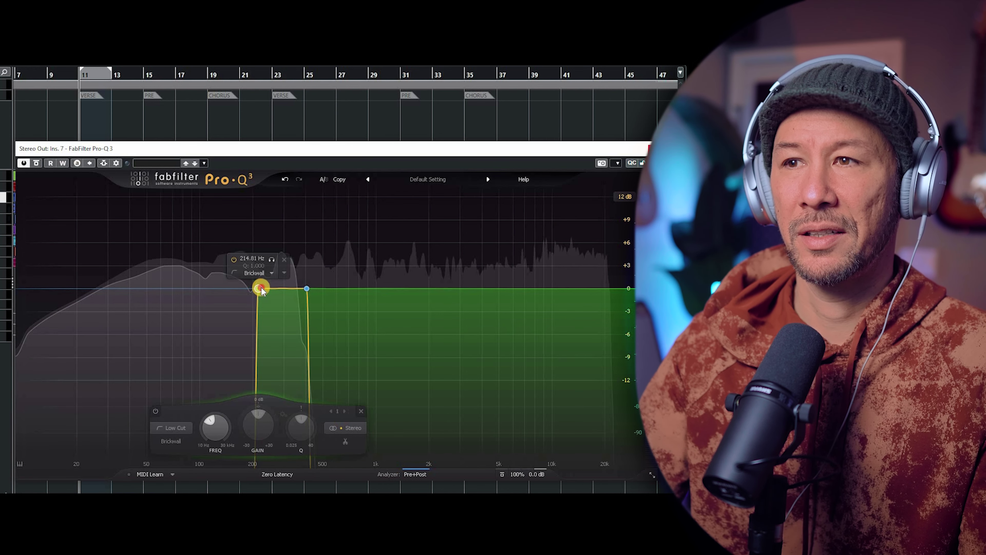
# - Raise the brickwall band toward 1 kHz and add a Bell band at 1385.8 Hz cutting 2.90 dB
pyautogui.moveTo(262, 291); pyautogui.dragTo(382, 293)
pyautogui.keyDown('shift'); pyautogui.click(314, 288); pyautogui.keyUp('shift')
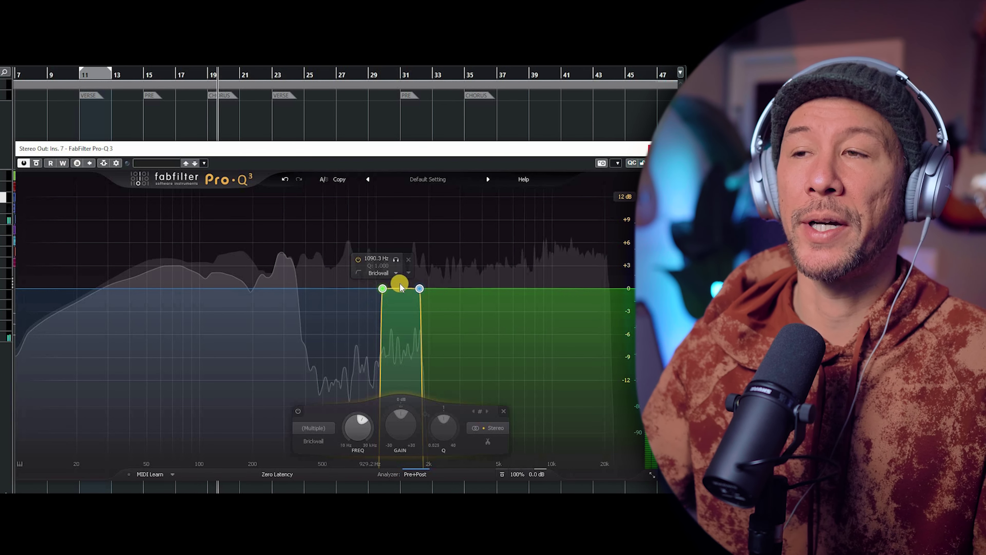
pyautogui.moveTo(400, 288); pyautogui.dragTo(402, 310)
# - Delete the bell band, then select both brickwall edges and shift the band to about 1323 Hz
pyautogui.rightClick(400, 311)
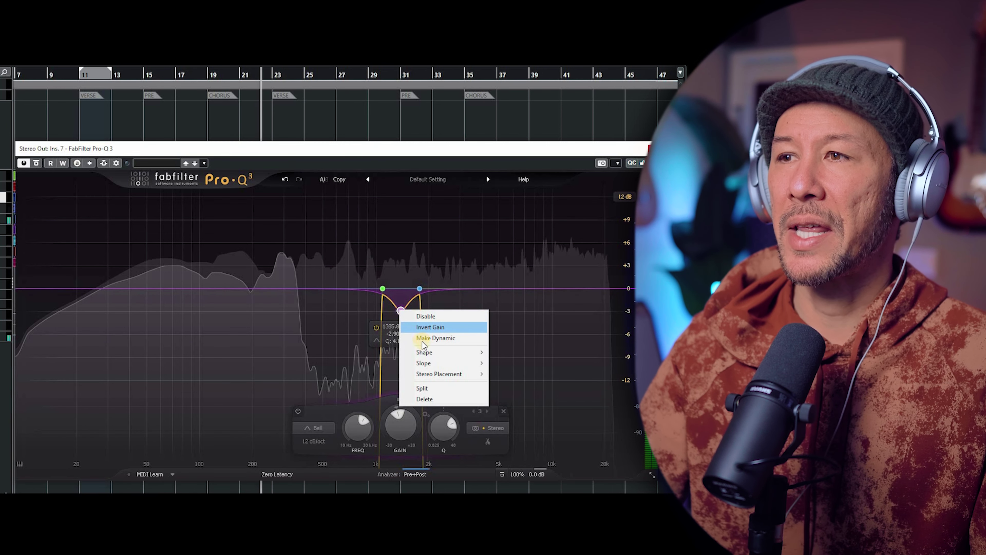
pyautogui.moveTo(427, 347)
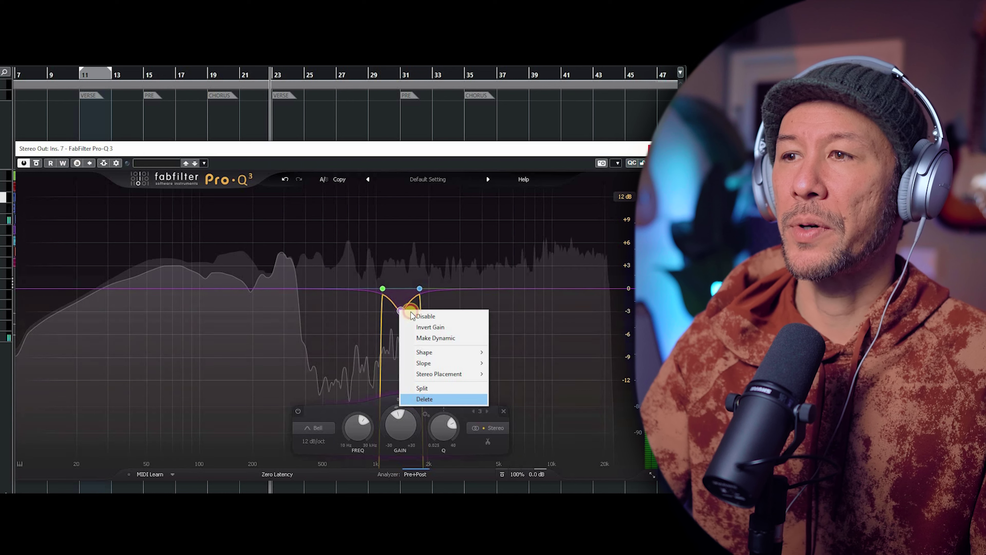
pyautogui.click(424, 399)
pyautogui.click(382, 289)
pyautogui.hotkey('ctrl', 'a')
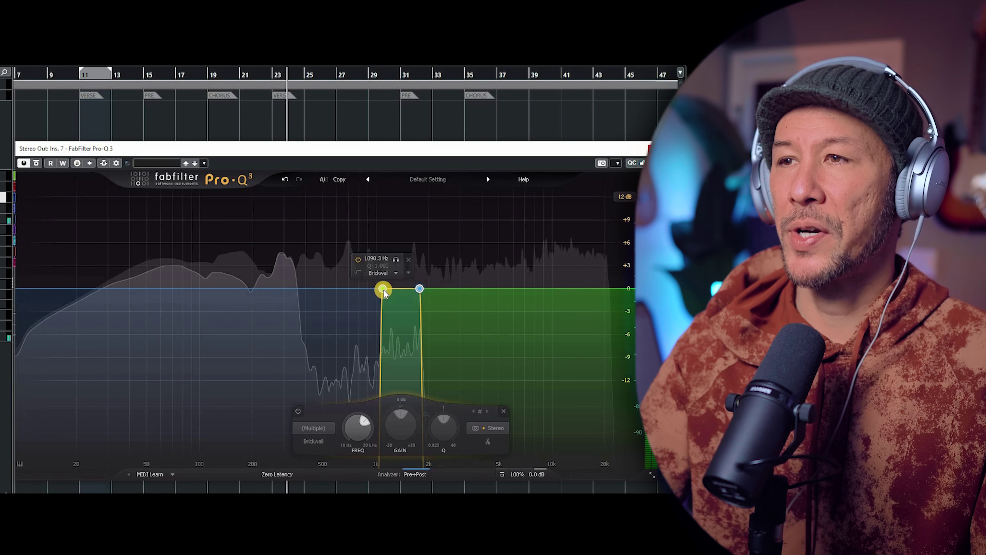
pyautogui.moveTo(384, 293); pyautogui.dragTo(438, 291)
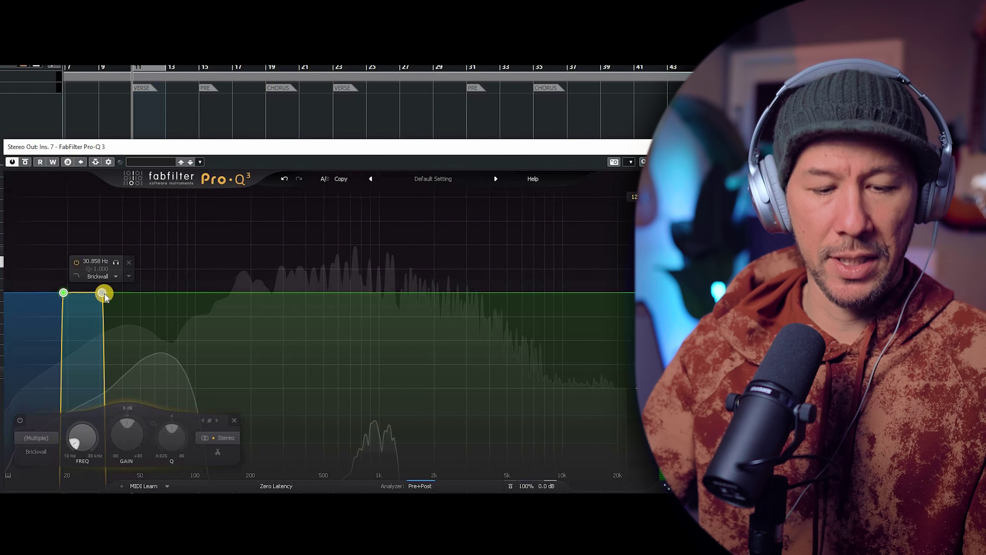
# - Sweep the brickwall band from about 19 Hz up through 43 Hz and 72 Hz to roughly 2.6 kHz
pyautogui.moveTo(66, 296); pyautogui.dragTo(125, 302)
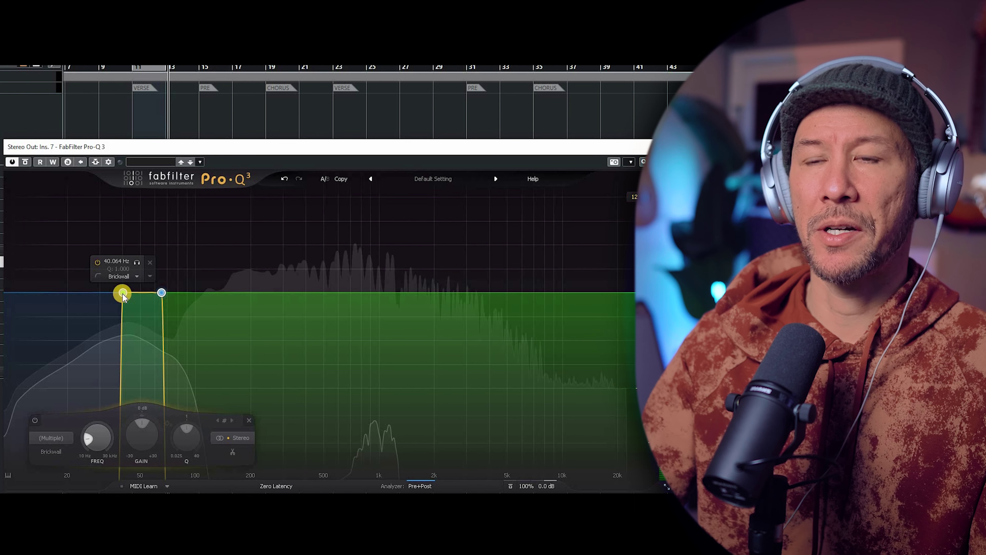
pyautogui.moveTo(129, 296); pyautogui.dragTo(130, 296)
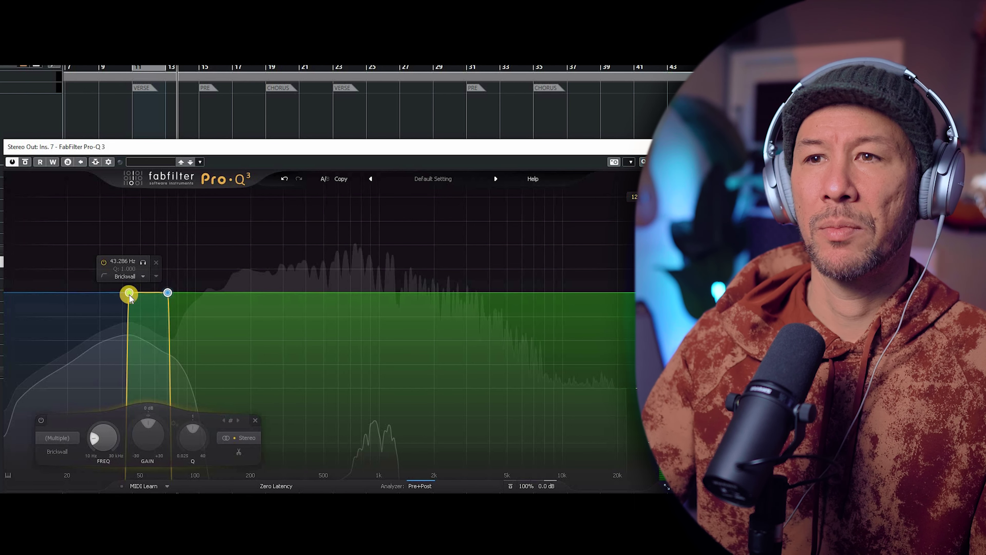
pyautogui.moveTo(135, 297); pyautogui.dragTo(305, 302)
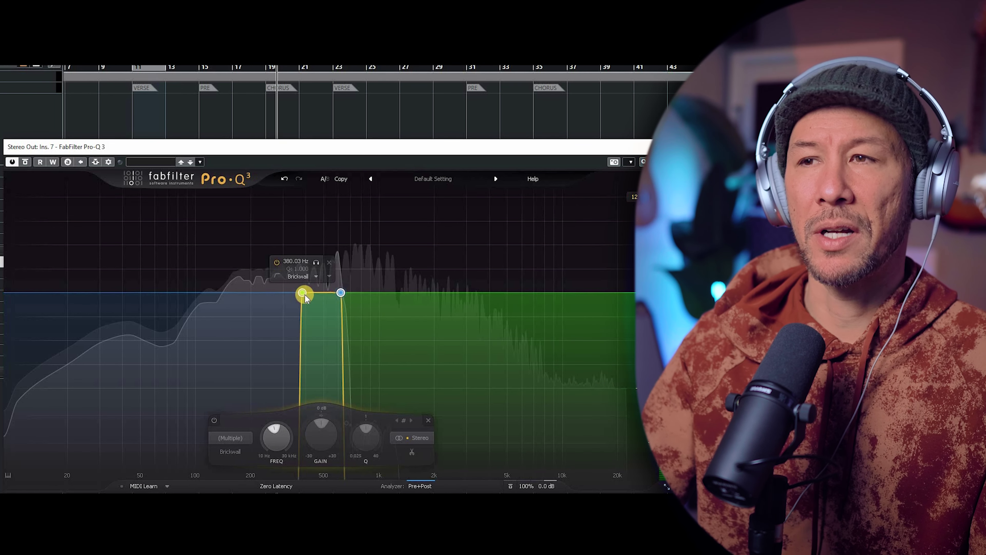
pyautogui.moveTo(304, 294); pyautogui.dragTo(459, 293)
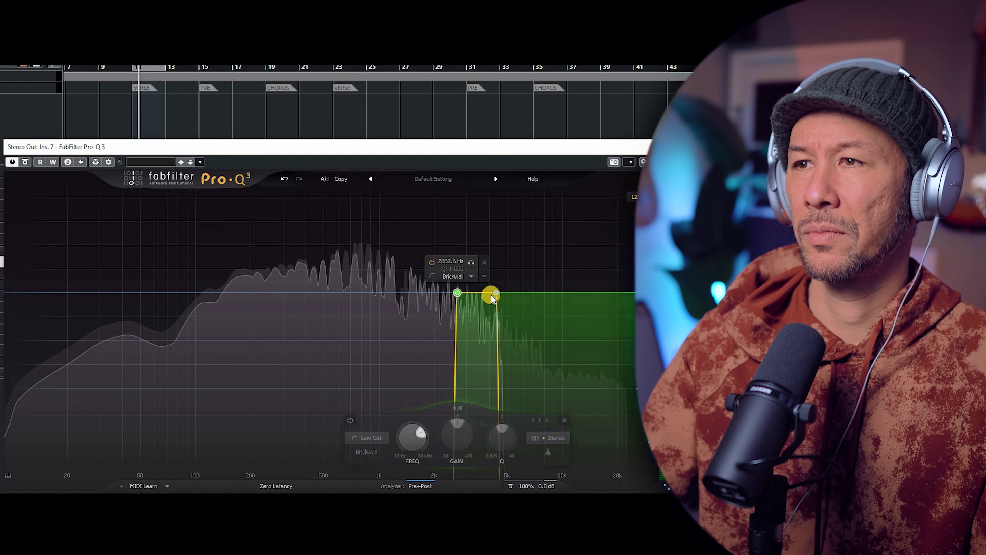
# - Select both band edges and move the band from about 2.8 kHz up to 3.7 kHz
pyautogui.click(490, 296)
pyautogui.keyDown('shift'); pyautogui.click(458, 292); pyautogui.keyUp('shift')
pyautogui.moveTo(458, 292); pyautogui.dragTo(479, 292)
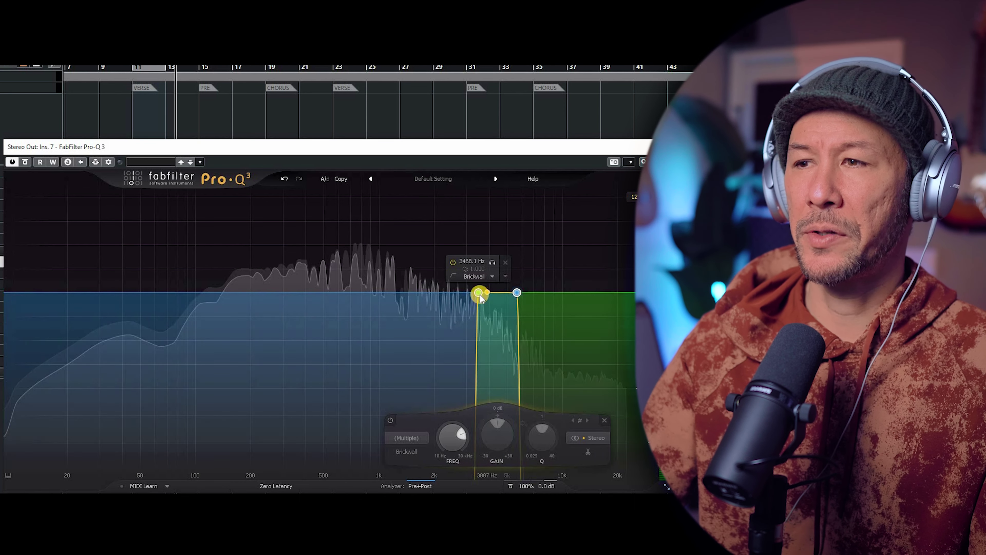
pyautogui.moveTo(480, 295); pyautogui.dragTo(486, 295)
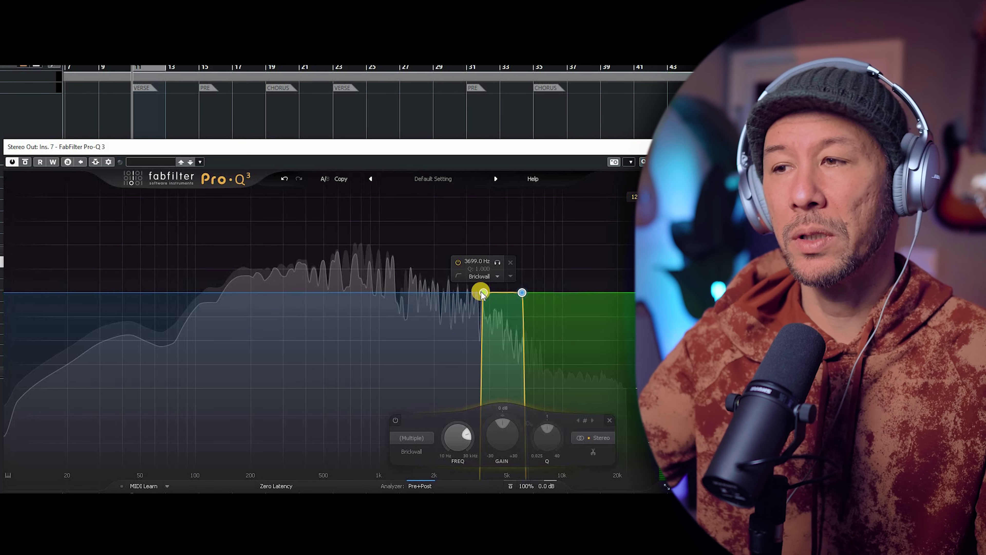
# - Sweep the band back down through 1.8 kHz, 470 Hz and 200 Hz to about 76 Hz
pyautogui.moveTo(483, 294); pyautogui.dragTo(426, 300)
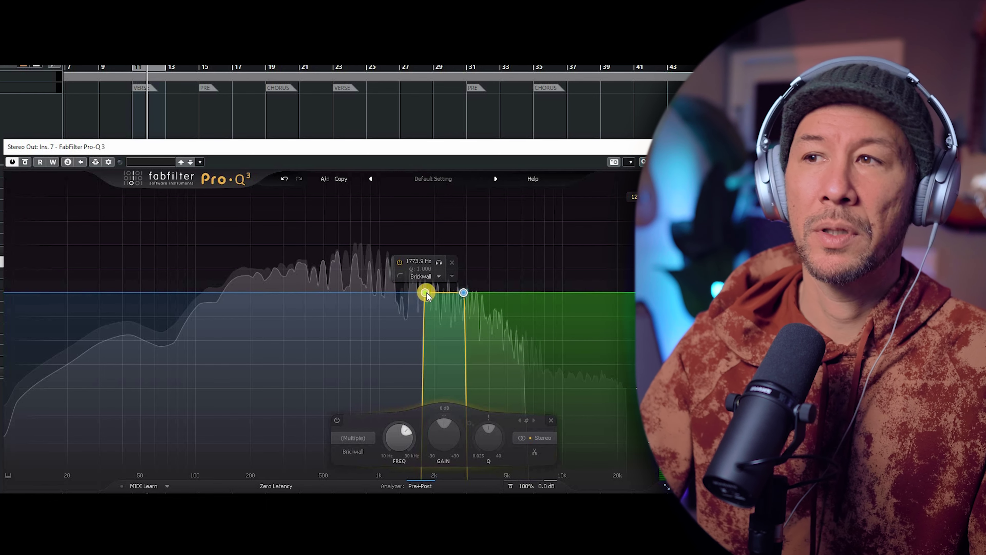
pyautogui.moveTo(426, 293); pyautogui.dragTo(321, 311)
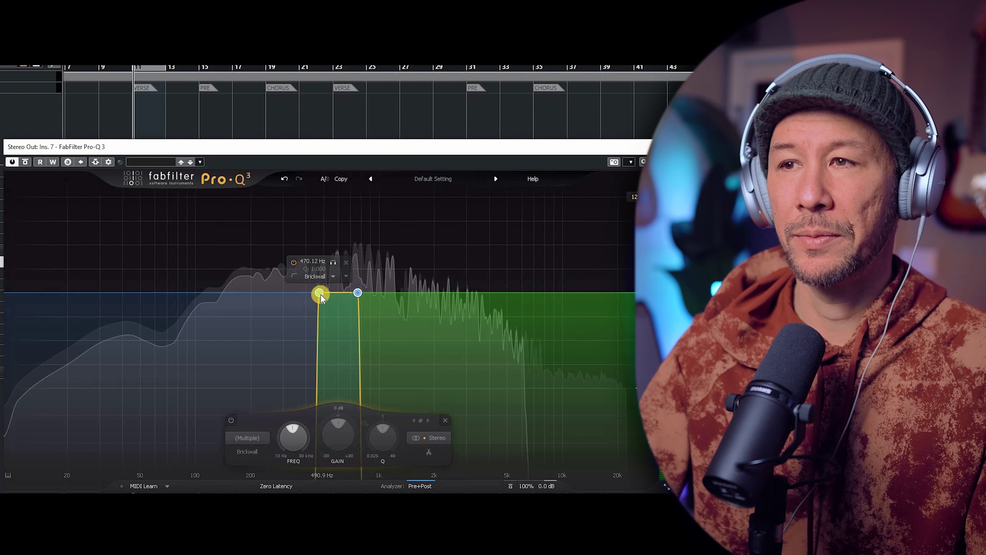
pyautogui.moveTo(319, 294); pyautogui.dragTo(250, 304)
pyautogui.moveTo(290, 299)
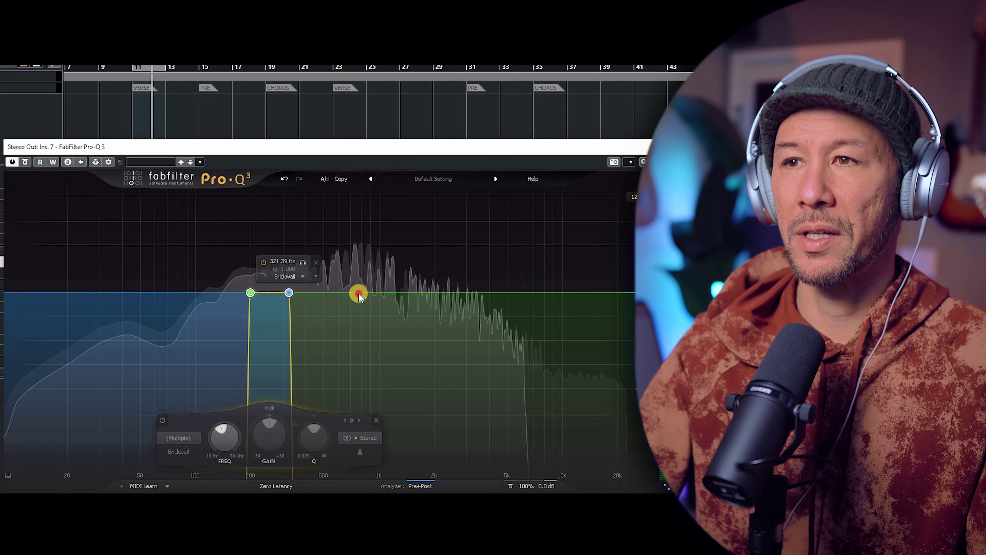
pyautogui.moveTo(359, 297)
pyautogui.mouseDown()
pyautogui.moveTo(189, 297)
pyautogui.moveTo(172, 311)
pyautogui.moveTo(574, 296)
pyautogui.mouseUp()
pyautogui.moveTo(212, 294)
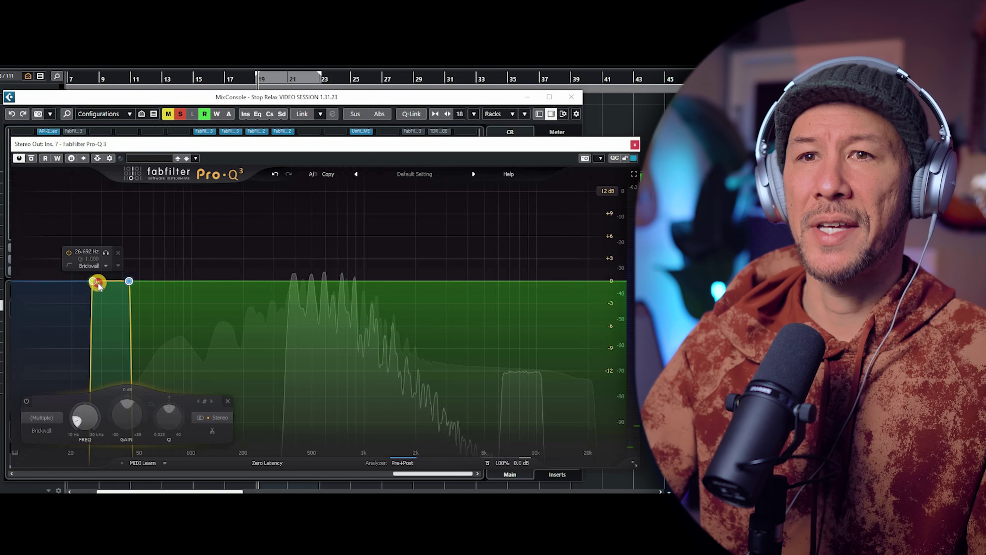
# - Raise the lower edge to about 49 Hz, then move both edges up through 63 Hz to about 500 Hz
pyautogui.moveTo(98, 286); pyautogui.dragTo(147, 282)
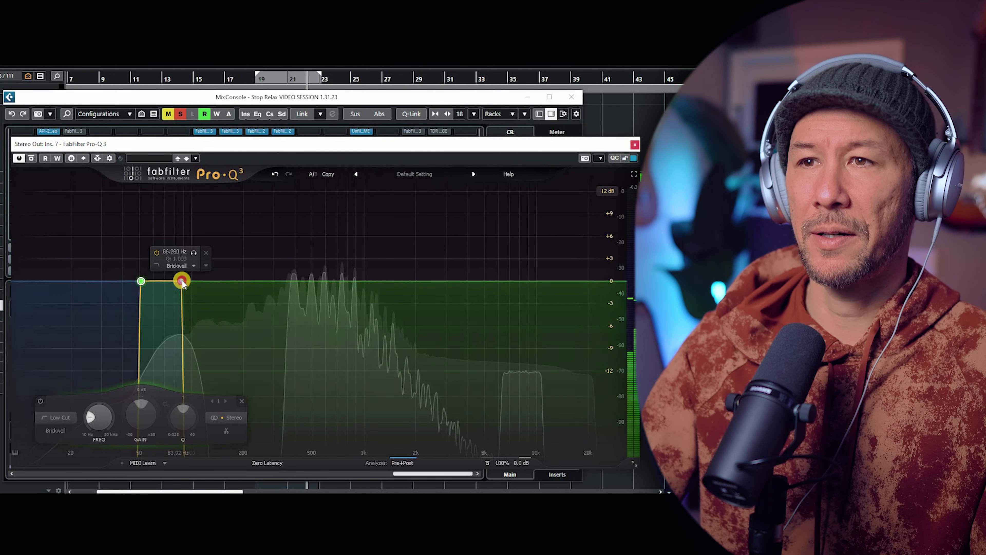
pyautogui.keyDown('shift'); pyautogui.click(134, 282); pyautogui.keyUp('shift')
pyautogui.moveTo(152, 280); pyautogui.dragTo(288, 287)
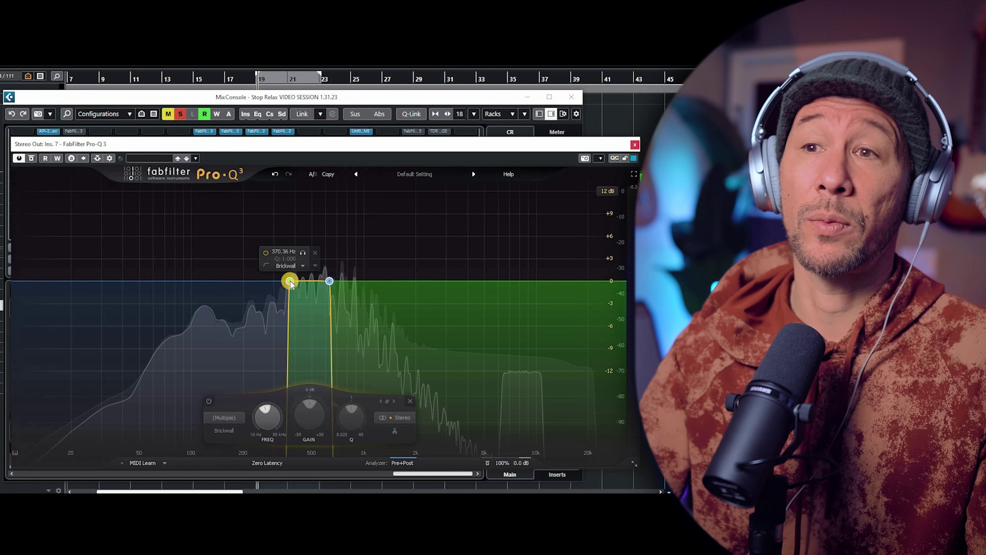
pyautogui.moveTo(290, 282); pyautogui.dragTo(242, 281)
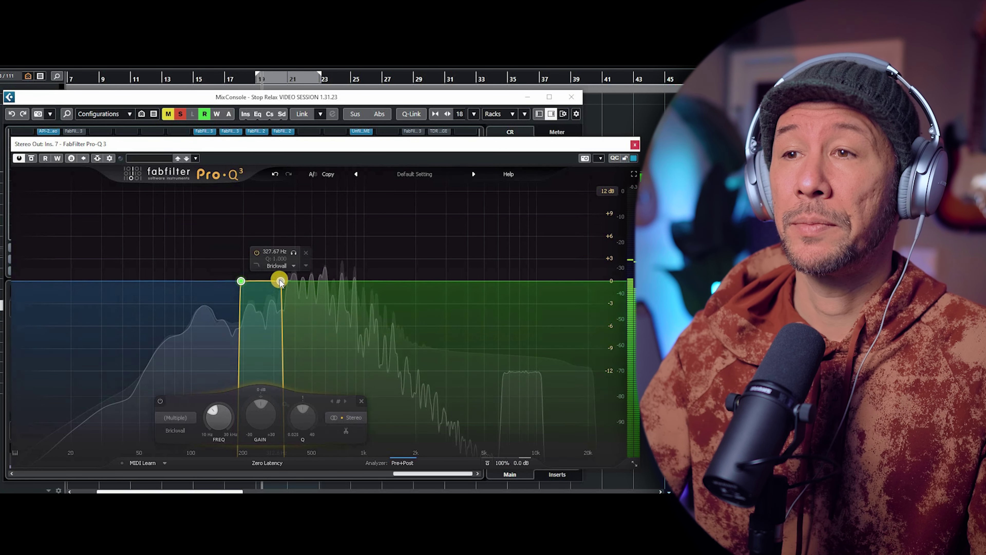
pyautogui.moveTo(283, 283); pyautogui.dragTo(477, 285)
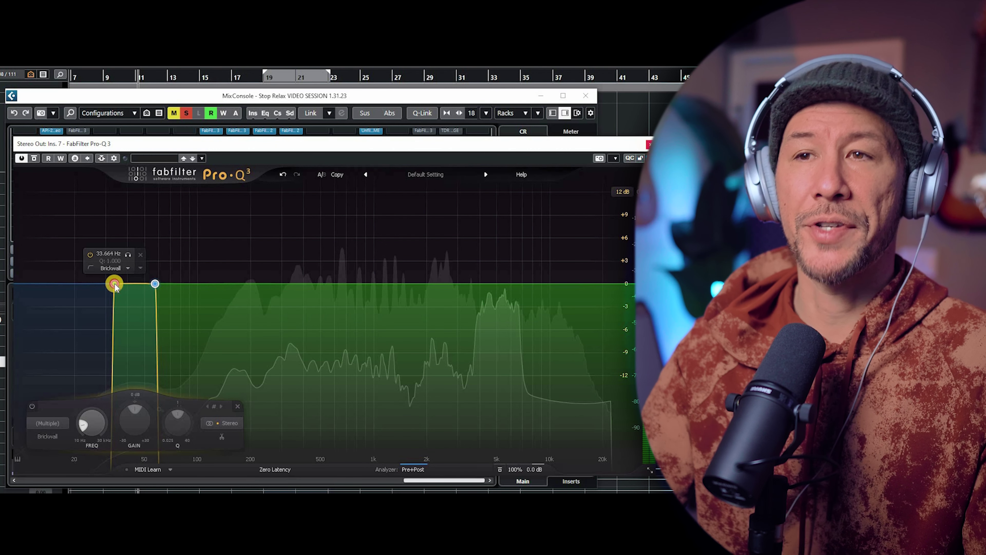
# - Drop the band to about 22 Hz, then sweep it up from 40 Hz to around 105 Hz
pyautogui.moveTo(116, 288); pyautogui.dragTo(83, 288)
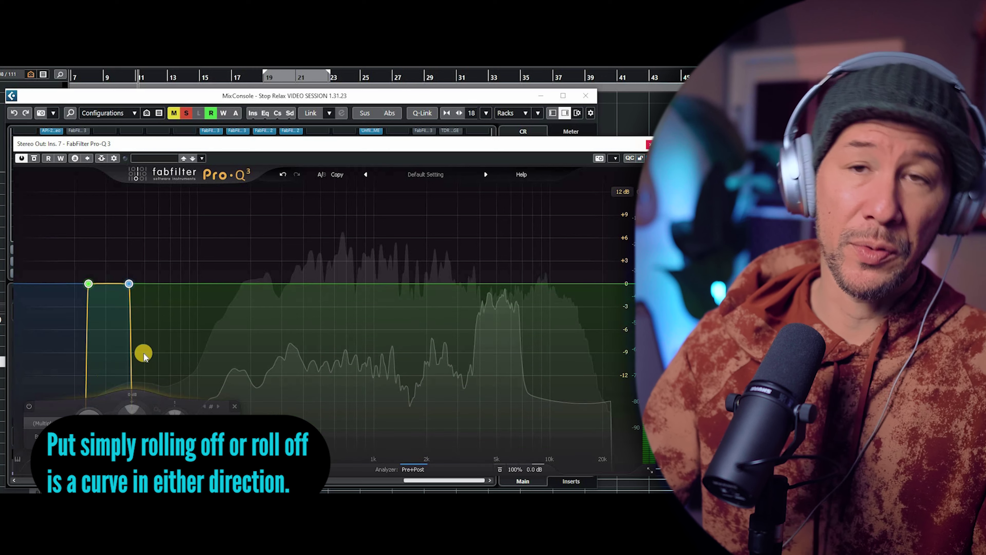
pyautogui.moveTo(129, 285)
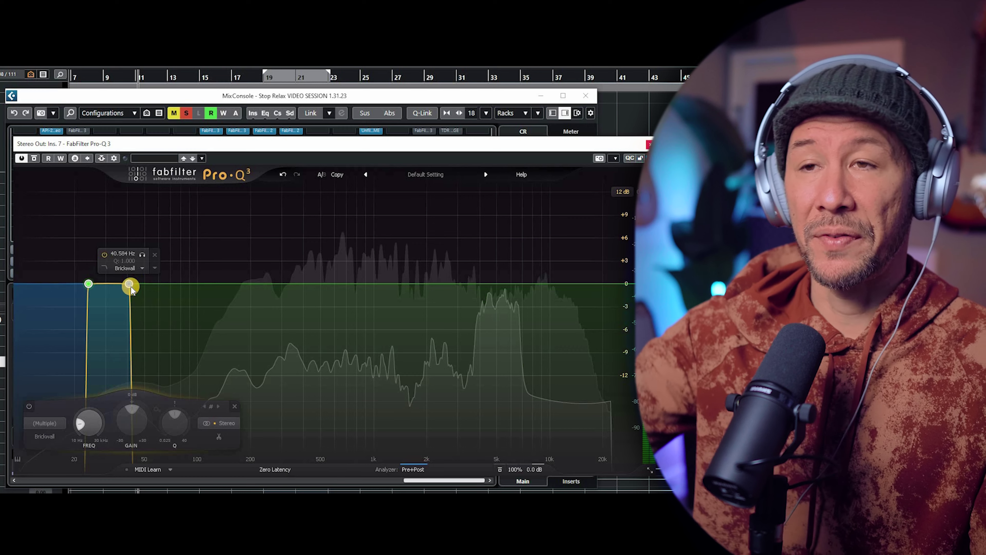
pyautogui.moveTo(131, 290); pyautogui.dragTo(211, 291)
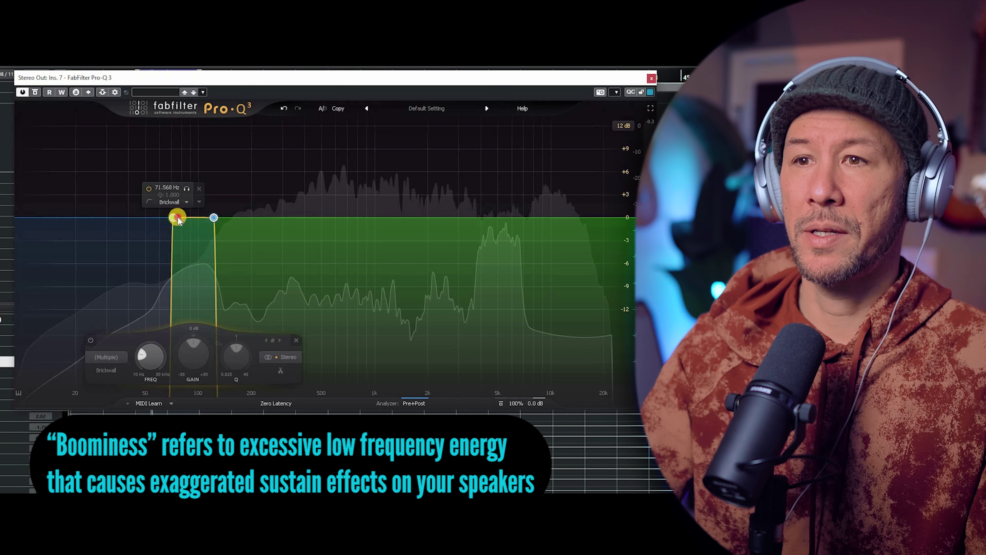
pyautogui.moveTo(178, 216); pyautogui.dragTo(208, 224)
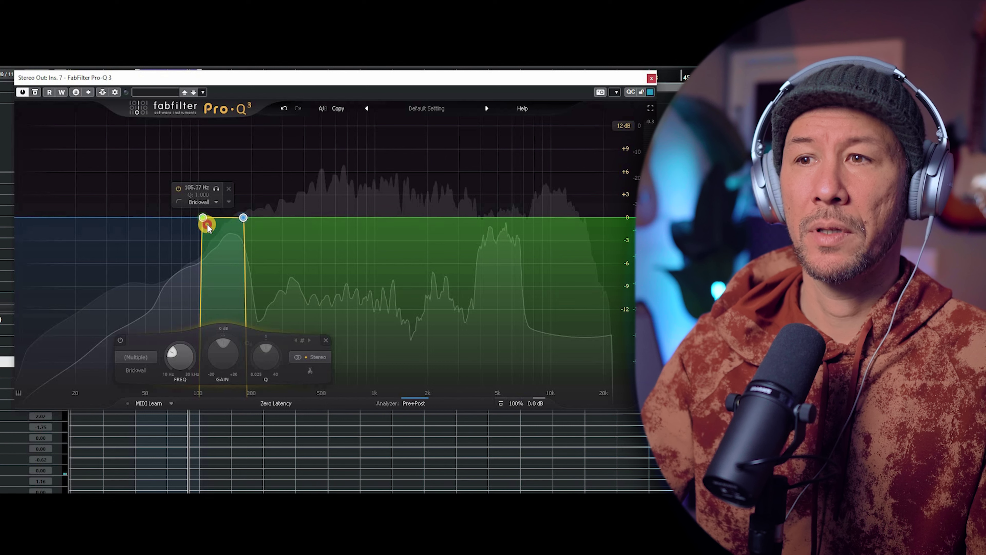
# - Trim the low edge to about 103 Hz, then shift both brickwall edges up to about 161 Hz
pyautogui.moveTo(203, 220); pyautogui.dragTo(205, 220)
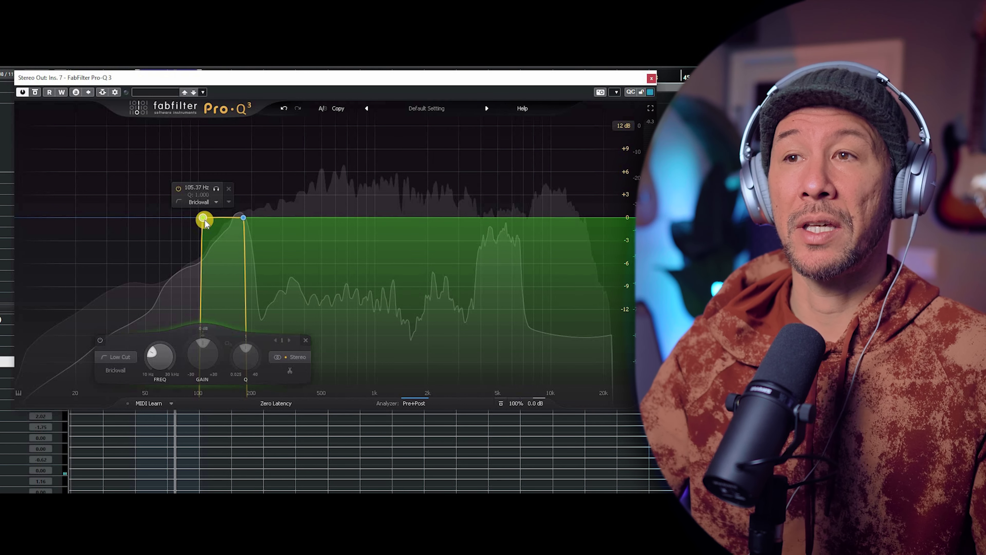
pyautogui.moveTo(205, 219); pyautogui.dragTo(201, 218)
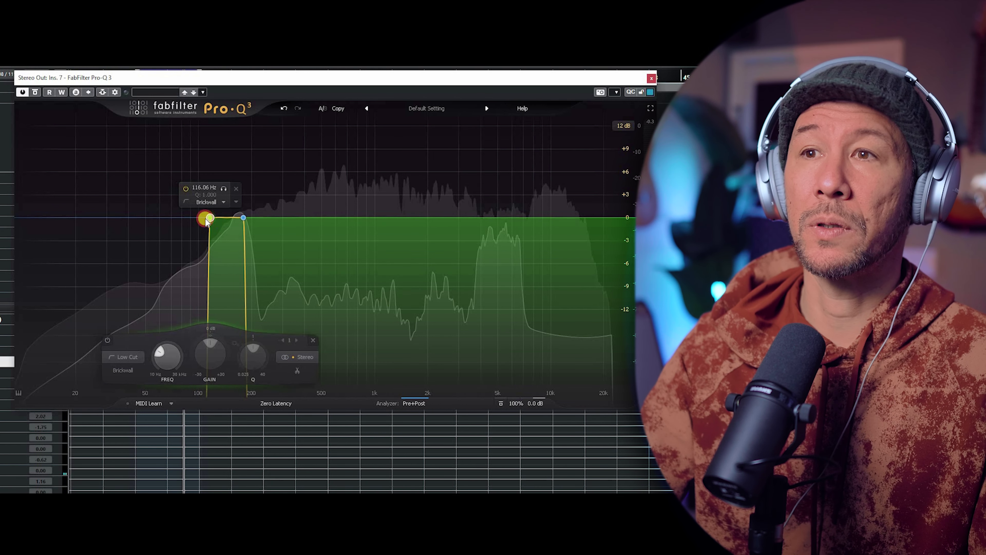
pyautogui.keyDown('ctrl'); pyautogui.click(243, 218); pyautogui.keyUp('ctrl')
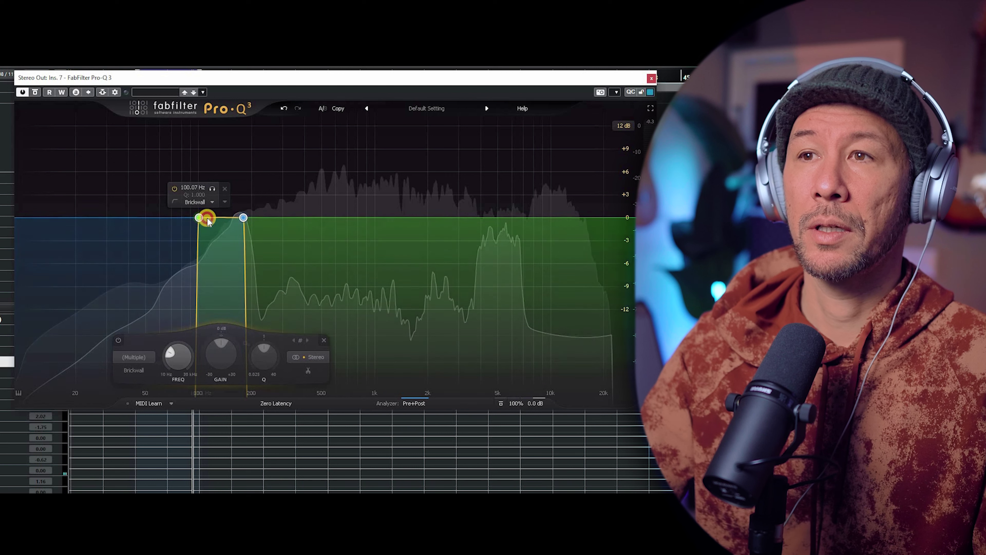
pyautogui.moveTo(205, 219); pyautogui.dragTo(239, 226)
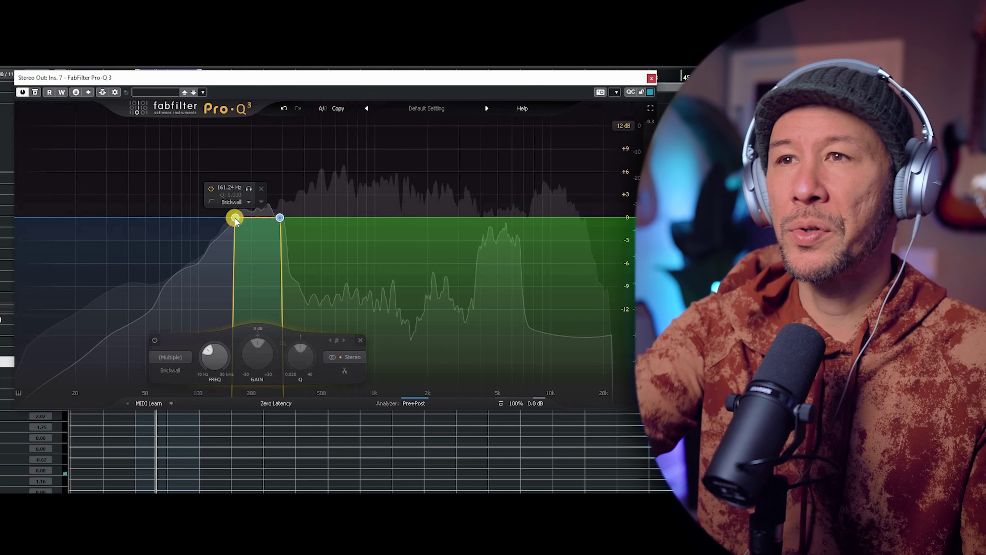
# - Sweep the brickwall pass band up from about 161 Hz toward 300–470 Hz
pyautogui.moveTo(240, 219); pyautogui.dragTo(252, 220)
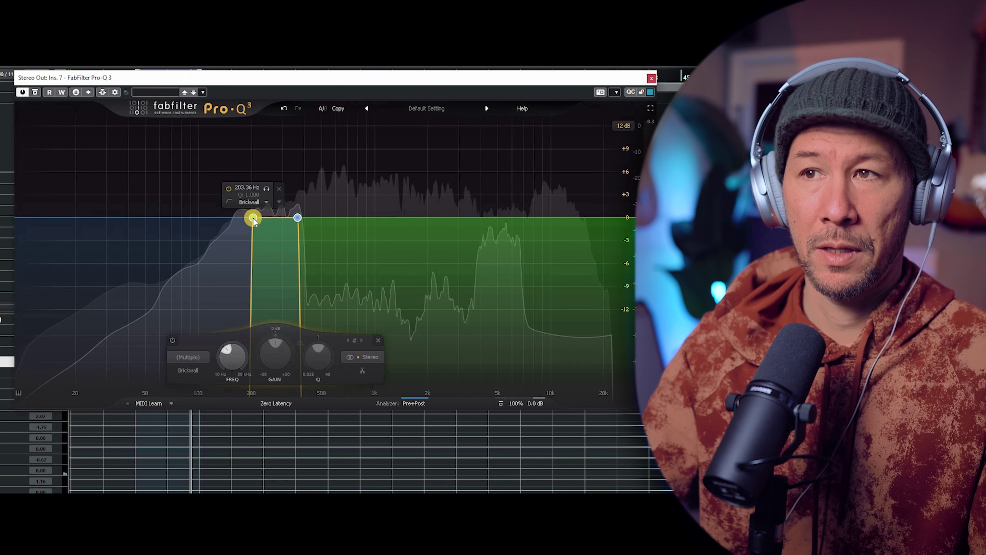
pyautogui.moveTo(305, 218); pyautogui.dragTo(320, 220)
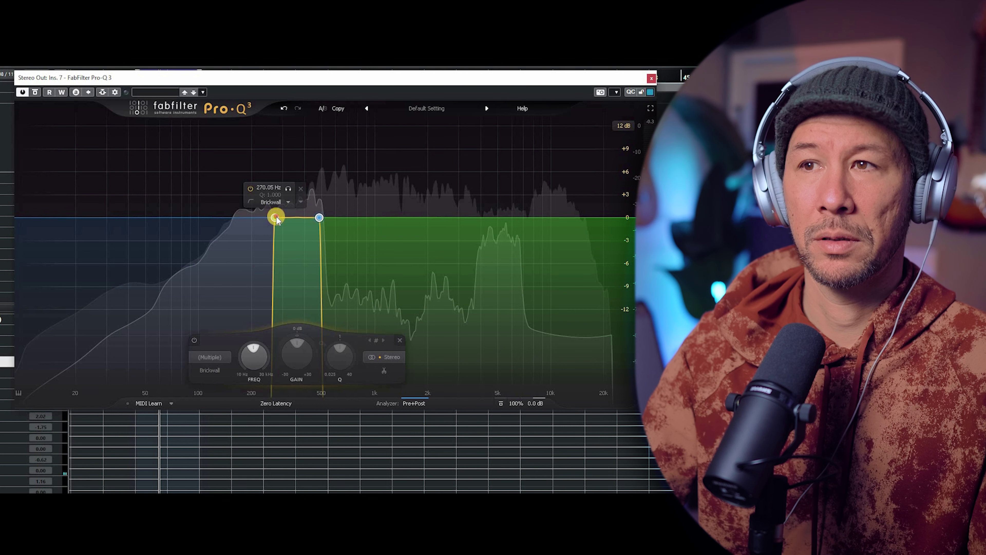
pyautogui.moveTo(276, 218); pyautogui.dragTo(318, 266)
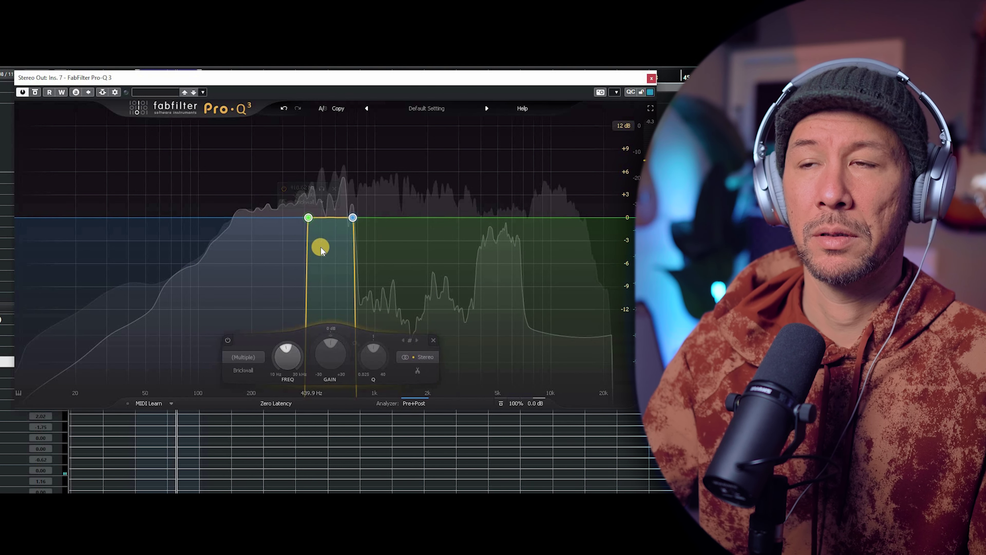
# - Lower the low-cut edge alone to about 405 Hz, then move both edges up to about 500 Hz
pyautogui.click(308, 217)
pyautogui.moveTo(308, 218); pyautogui.dragTo(304, 219)
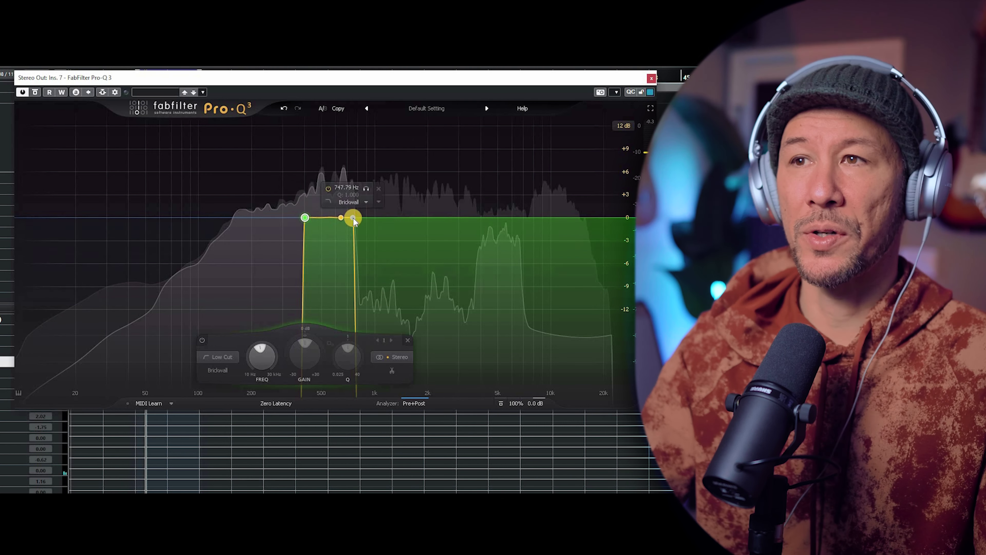
pyautogui.keyDown('shift'); pyautogui.click(352, 218); pyautogui.keyUp('shift')
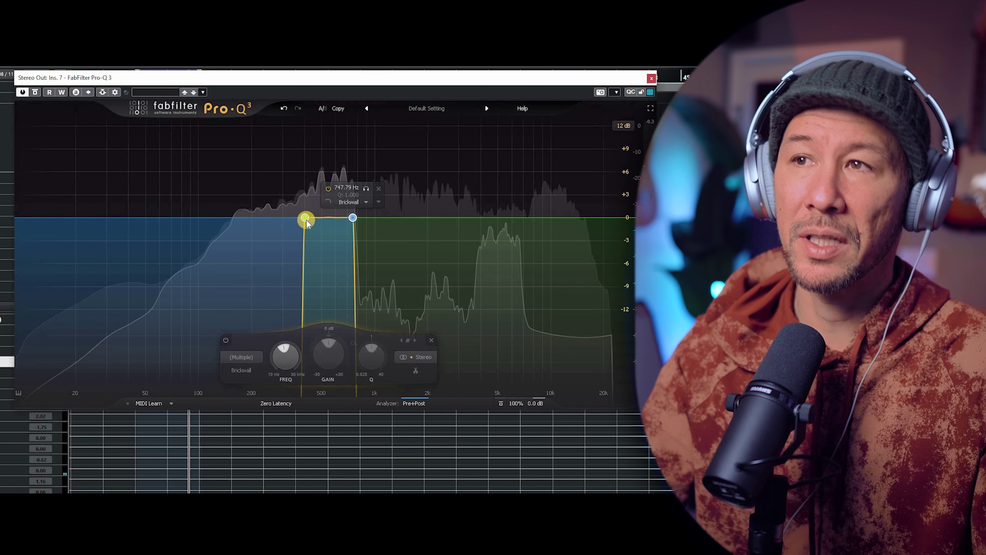
pyautogui.moveTo(305, 218); pyautogui.dragTo(330, 218)
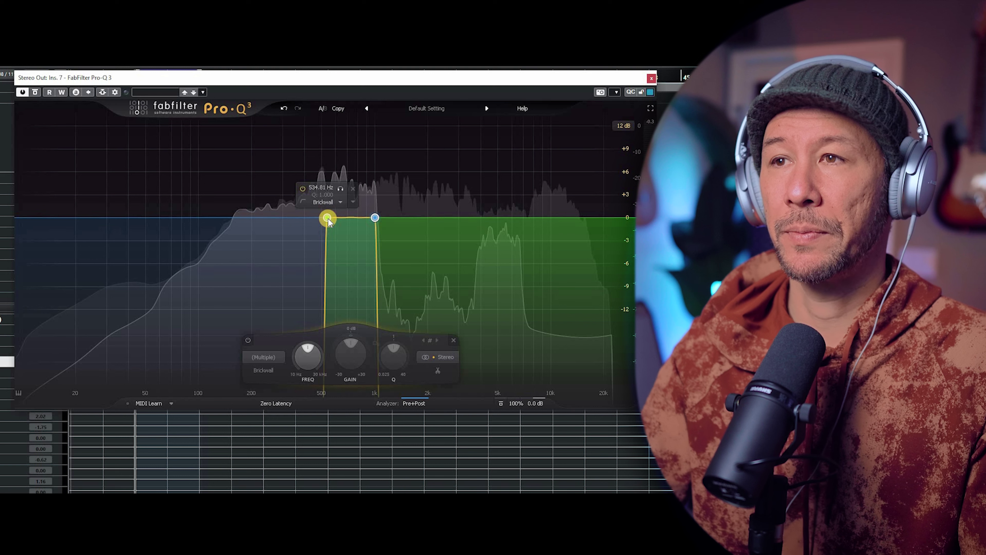
# - Sweep the brickwall pass band from about 535 Hz up to roughly 1.5 kHz
pyautogui.moveTo(330, 218); pyautogui.dragTo(381, 219)
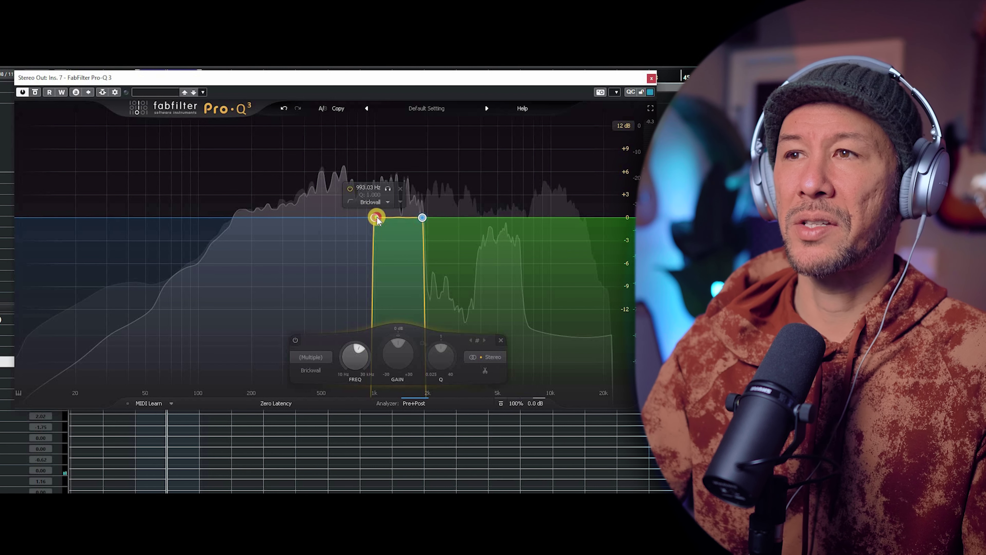
pyautogui.moveTo(377, 216); pyautogui.dragTo(408, 218)
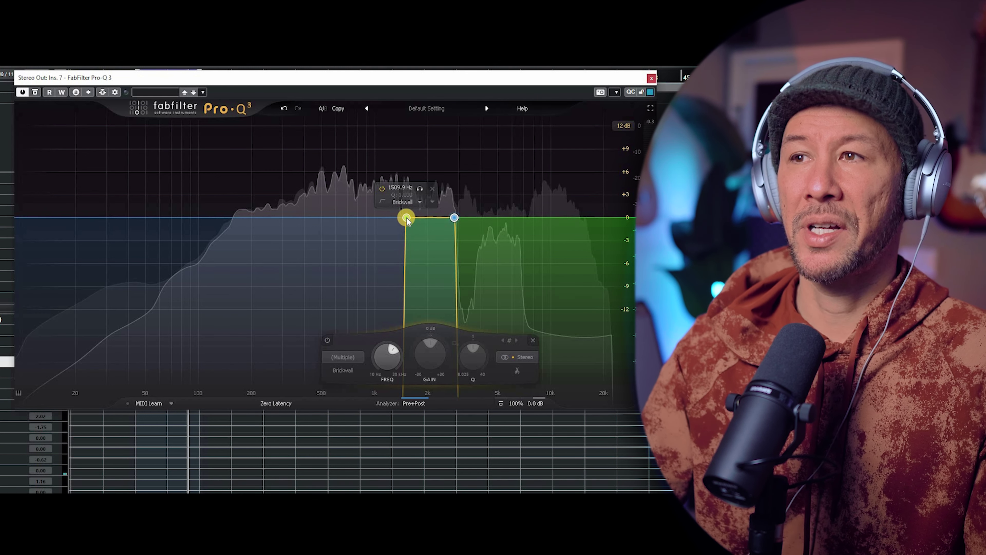
# - Sweep the pass band through 1.8, 3 and 4.8 kHz up to about 7.4 kHz
pyautogui.moveTo(408, 217); pyautogui.dragTo(435, 218)
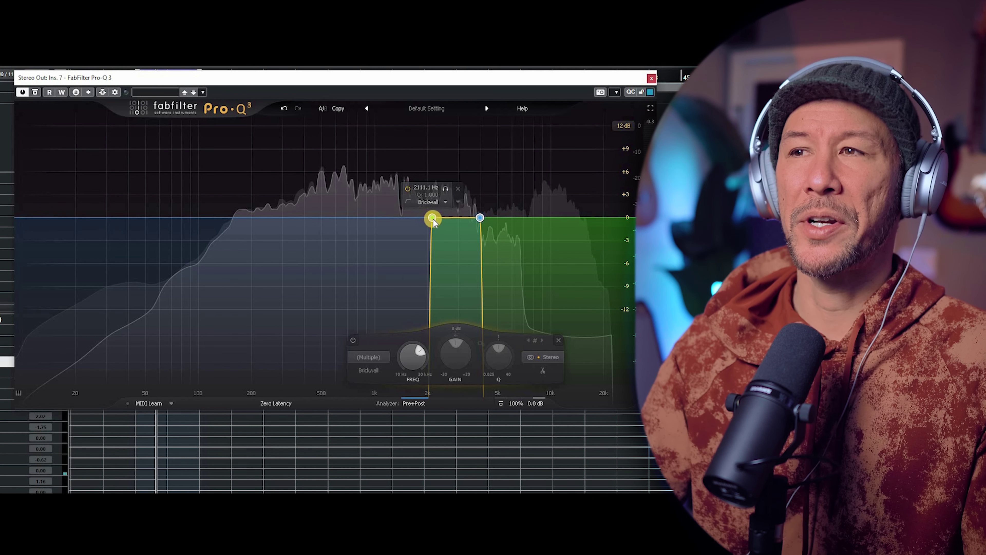
pyautogui.moveTo(438, 222); pyautogui.dragTo(472, 224)
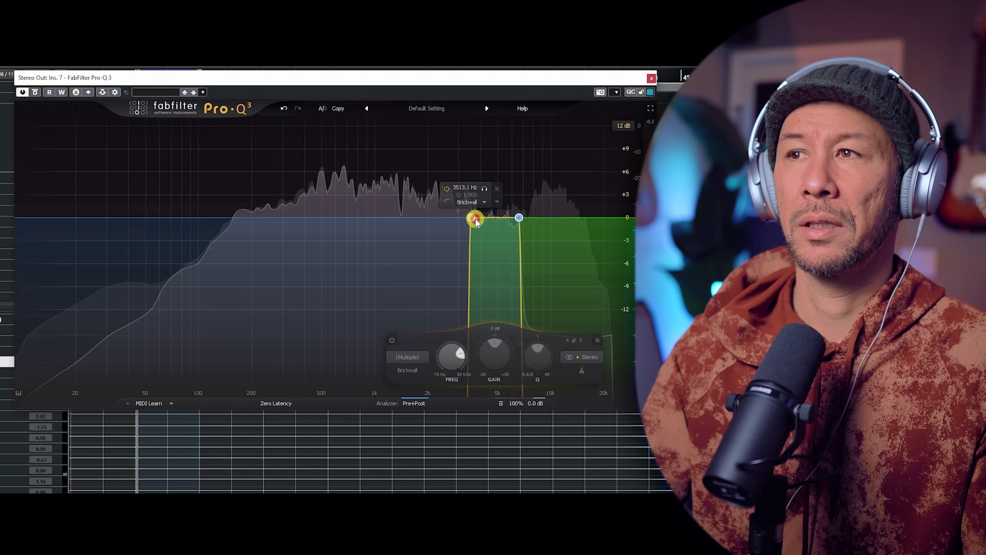
pyautogui.moveTo(477, 224); pyautogui.dragTo(500, 220)
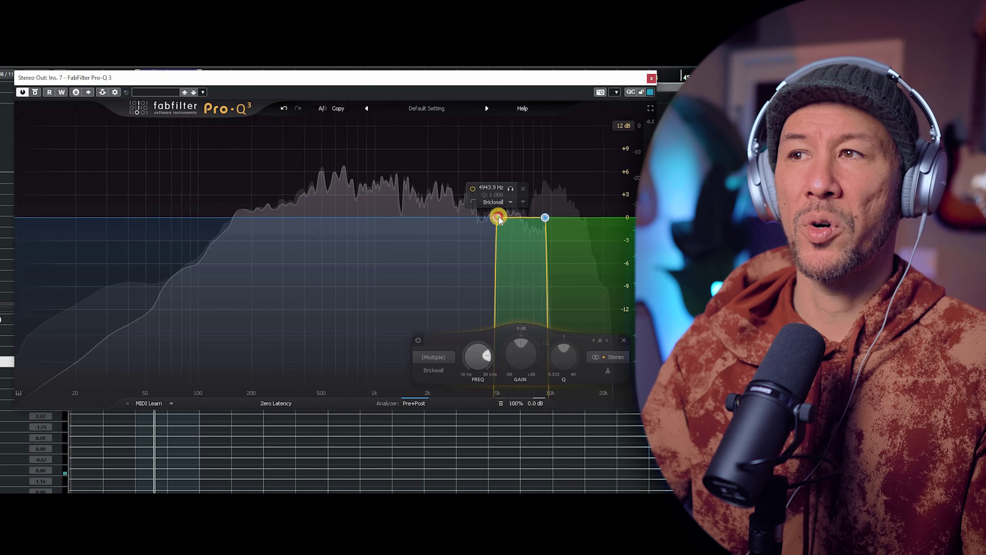
pyautogui.moveTo(500, 220); pyautogui.dragTo(532, 222)
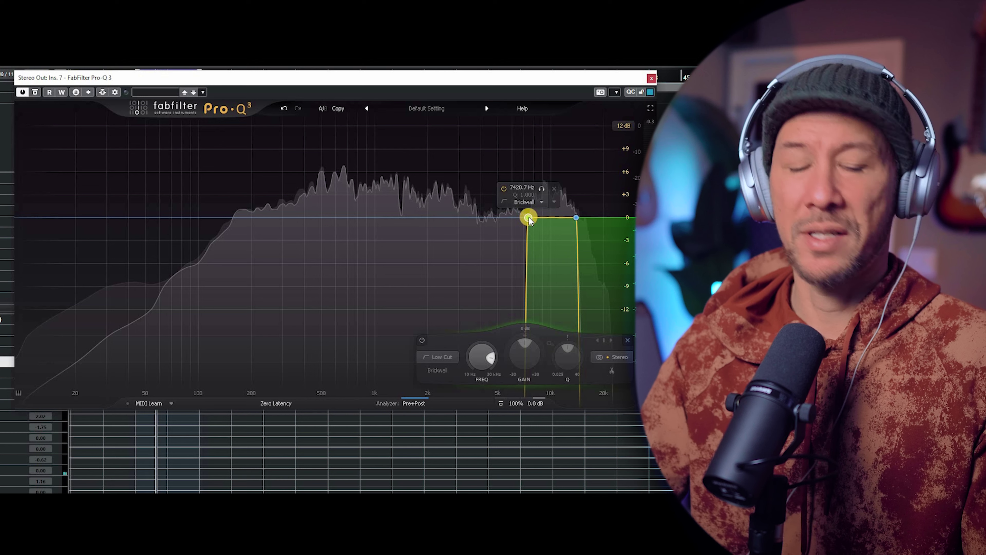
# - Pull the low cut to about 41 Hz and set the high cut near 11 kHz
pyautogui.moveTo(529, 219); pyautogui.dragTo(143, 248)
pyautogui.click(576, 217)
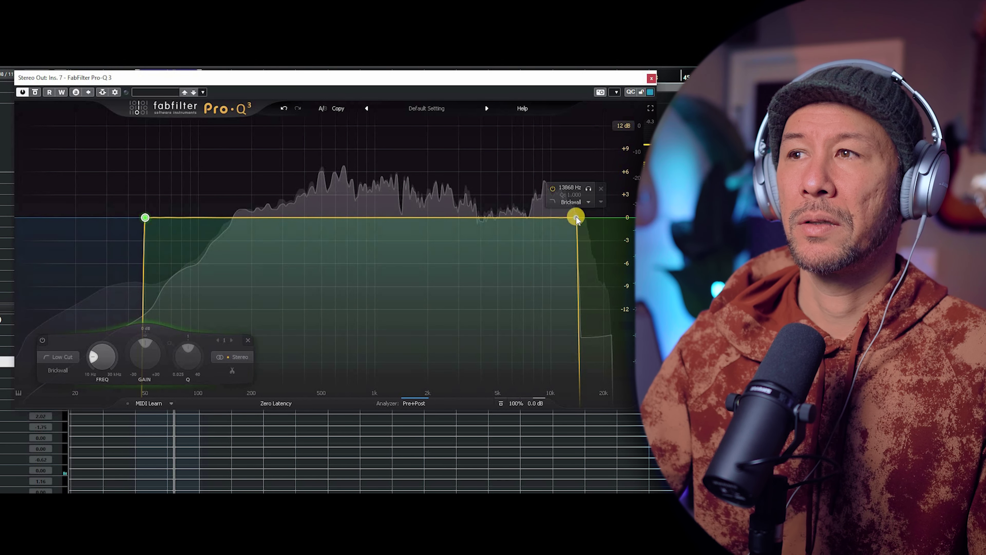
pyautogui.keyDown('shift'); pyautogui.click(573, 218); pyautogui.keyUp('shift')
pyautogui.moveTo(572, 219); pyautogui.dragTo(562, 217)
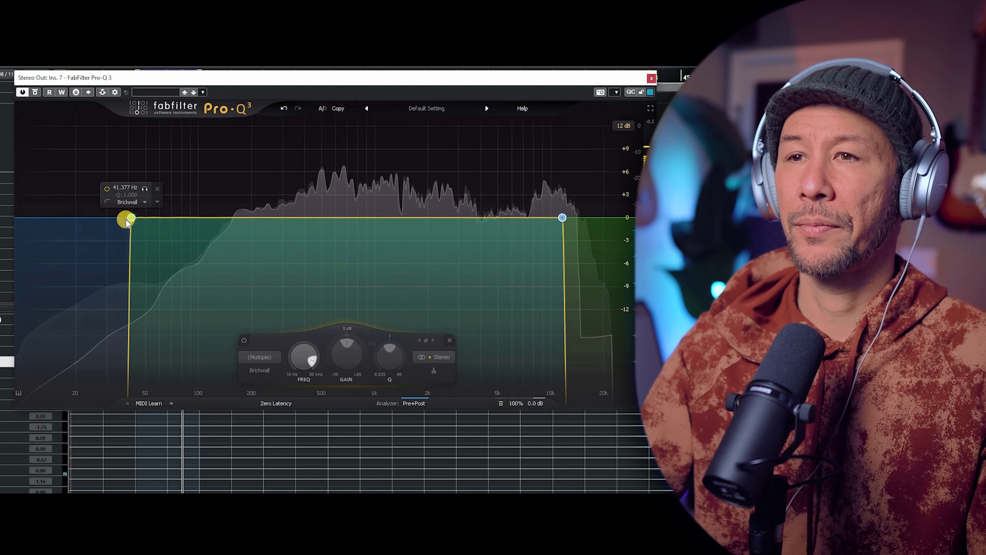